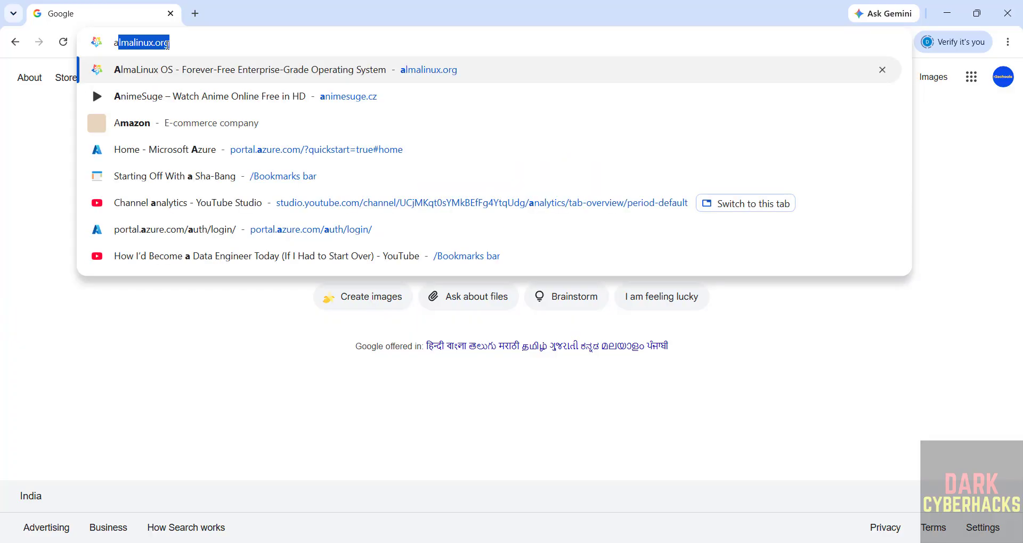
- Replace the address in Chrome with parrotsec.org and load the Parrot Security homepage
{"action": "key", "text": "BackSpace"}
{"action": "key", "text": "BackSpace"}
{"action": "type", "text": "parrots"}
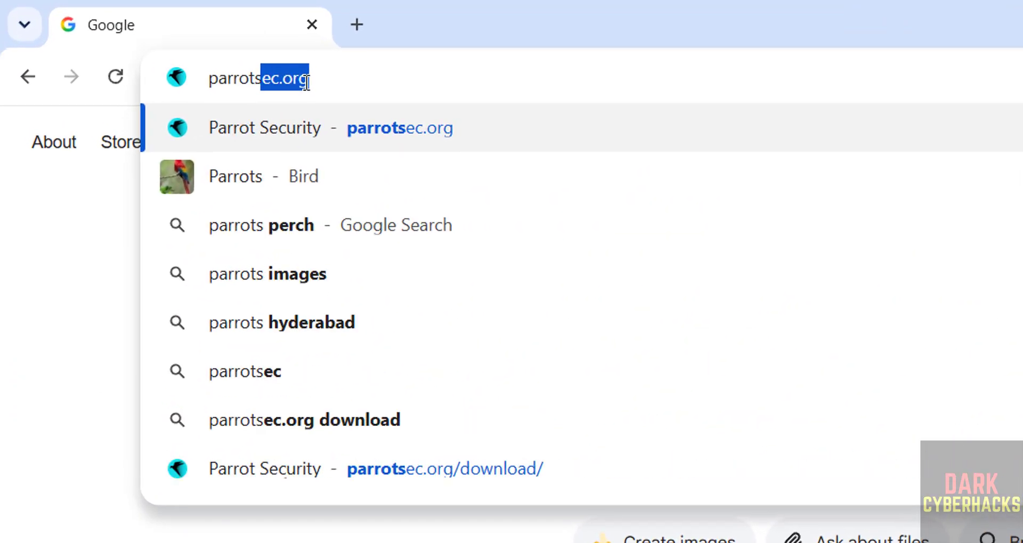
{"action": "type", "text": "ec.org"}
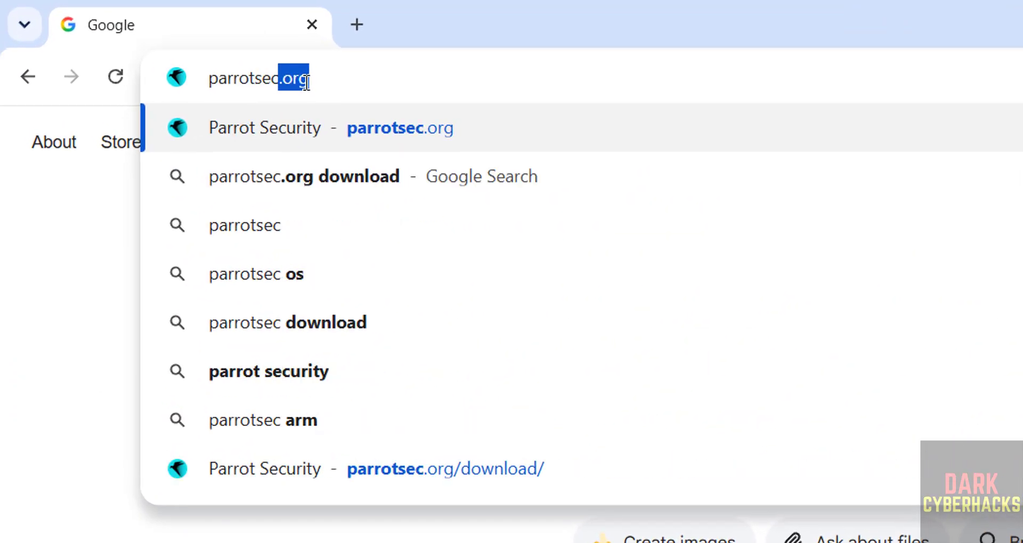
{"action": "key", "text": "Return"}
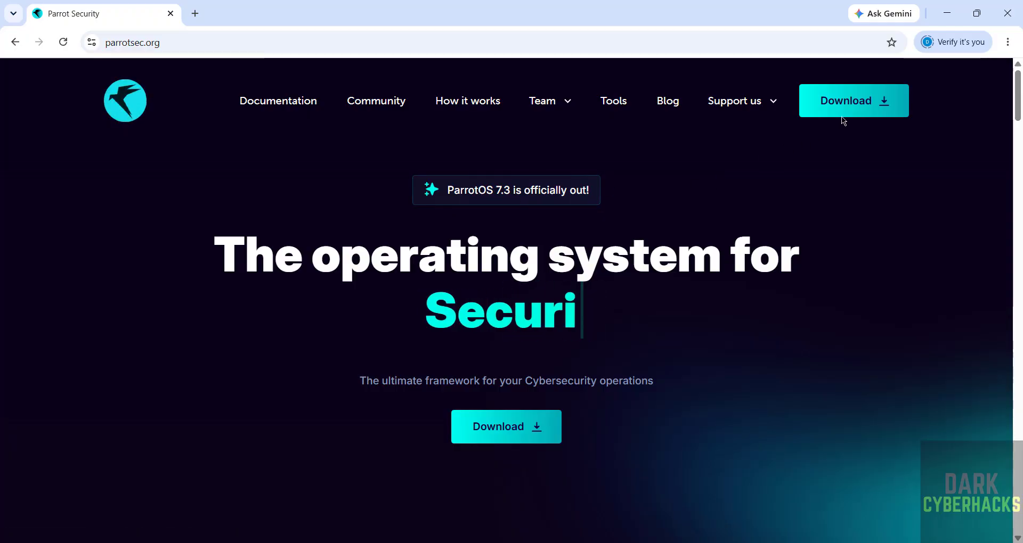
- Go to the Parrot download page and scroll to the ParrotOS 7.3 Security Edition images
{"action": "left_click", "coordinate": [472, 440]}
{"action": "left_click_drag", "start_coordinate": [1015, 96], "coordinate": [1014, 170]}
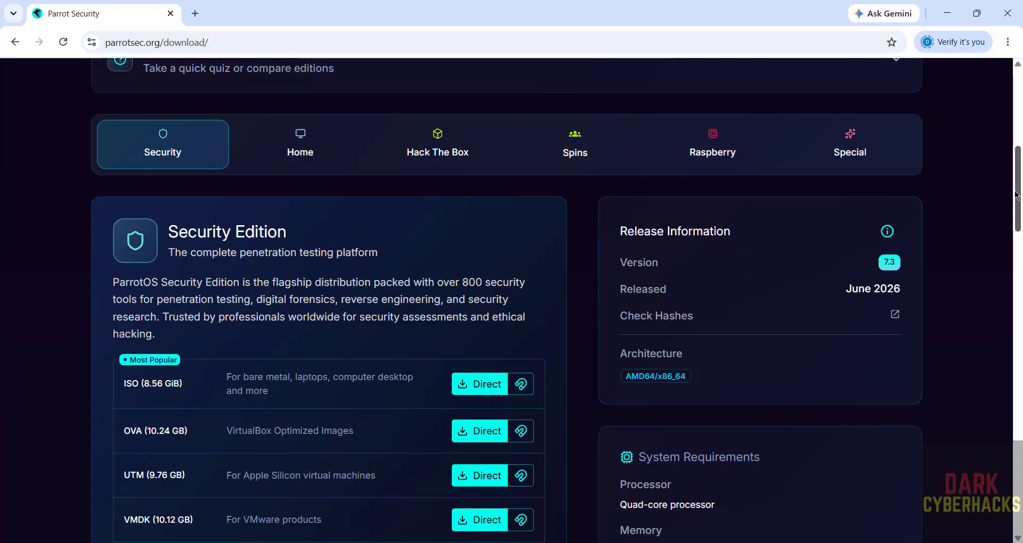
{"action": "left_click_drag", "start_coordinate": [1016, 195], "coordinate": [1012, 215]}
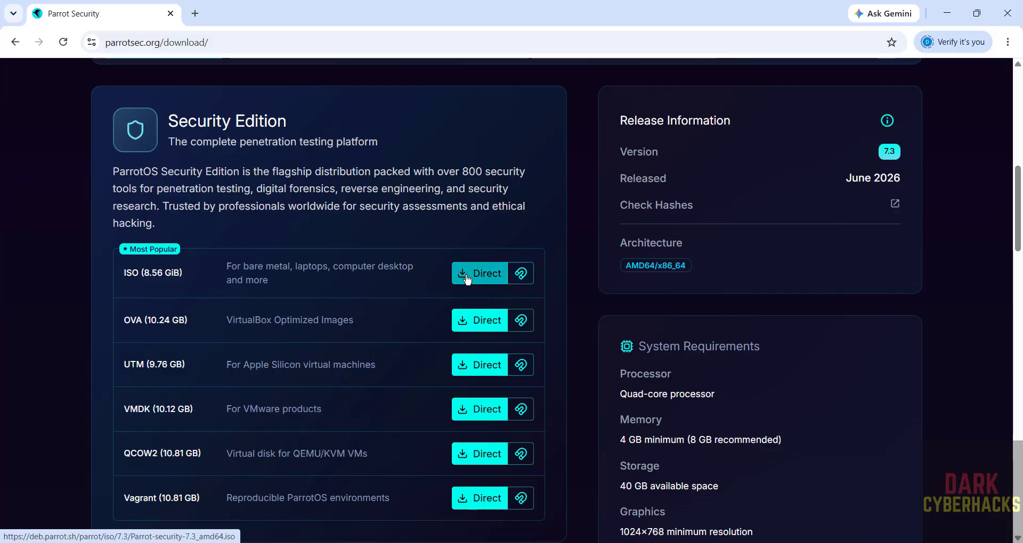
- Cancel the duplicate Security Edition ISO download and clear it and the SQL entry from history
{"action": "left_click", "coordinate": [467, 277]}
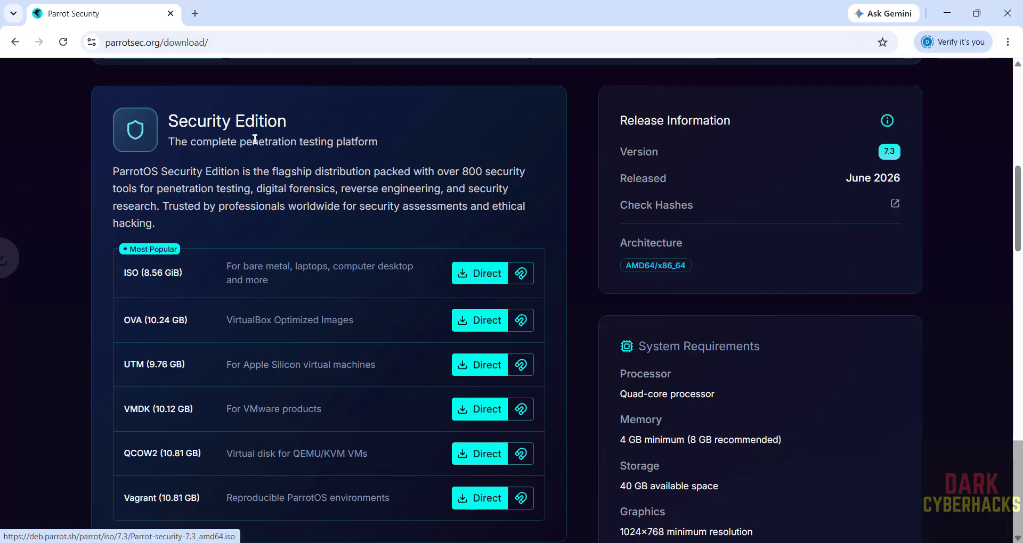
{"action": "key", "text": "ctrl+j"}
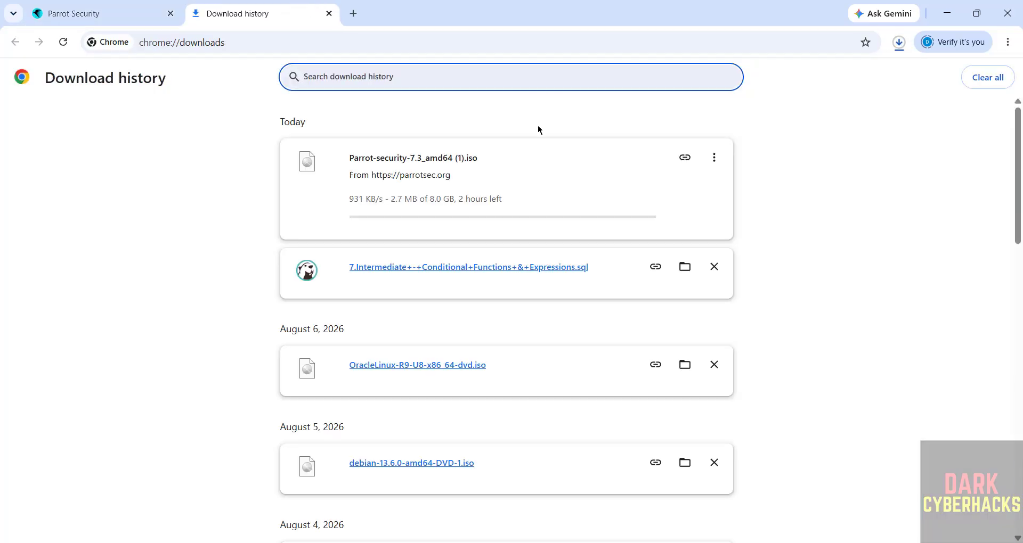
{"action": "left_click", "coordinate": [714, 157]}
{"action": "left_click", "coordinate": [668, 185]}
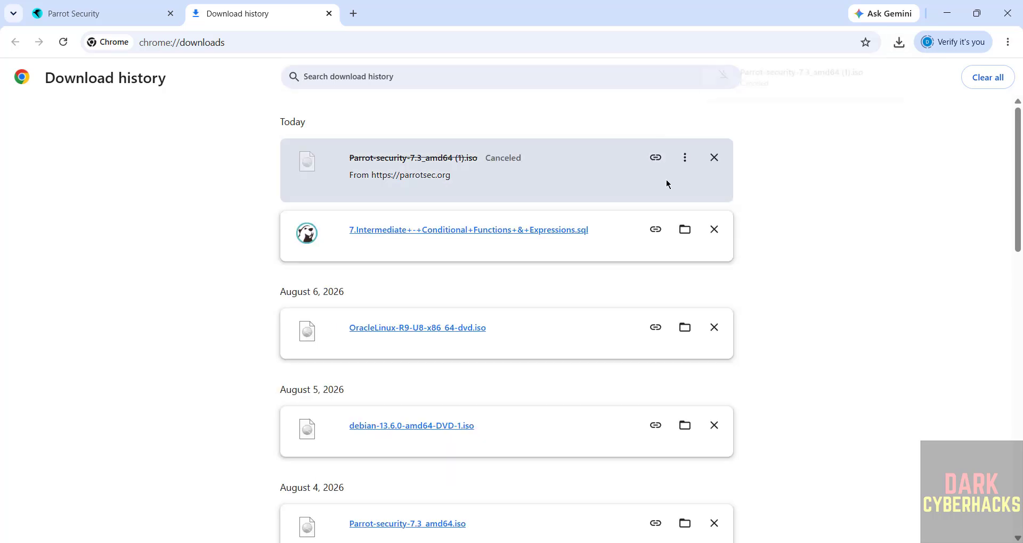
{"action": "left_click", "coordinate": [714, 157]}
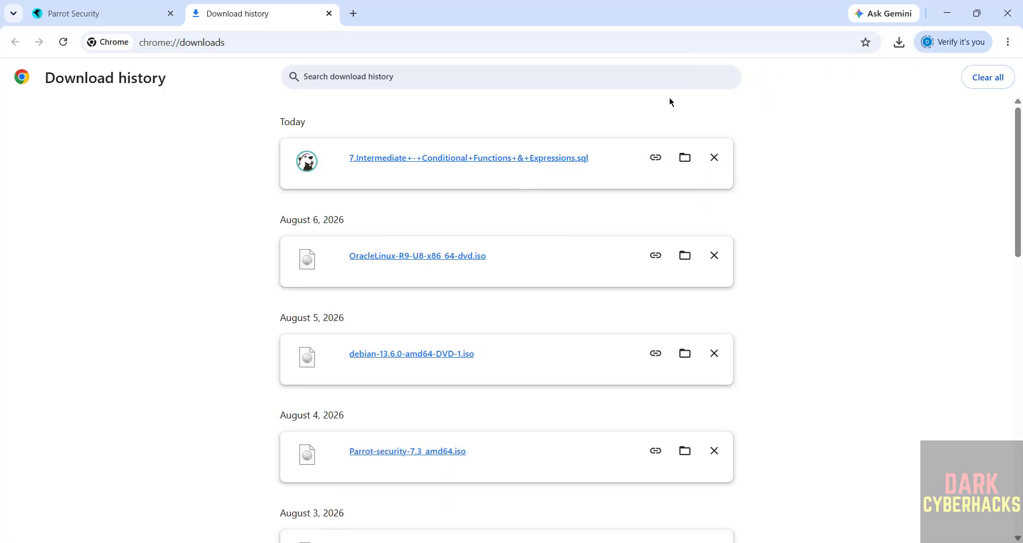
{"action": "left_click", "coordinate": [714, 157]}
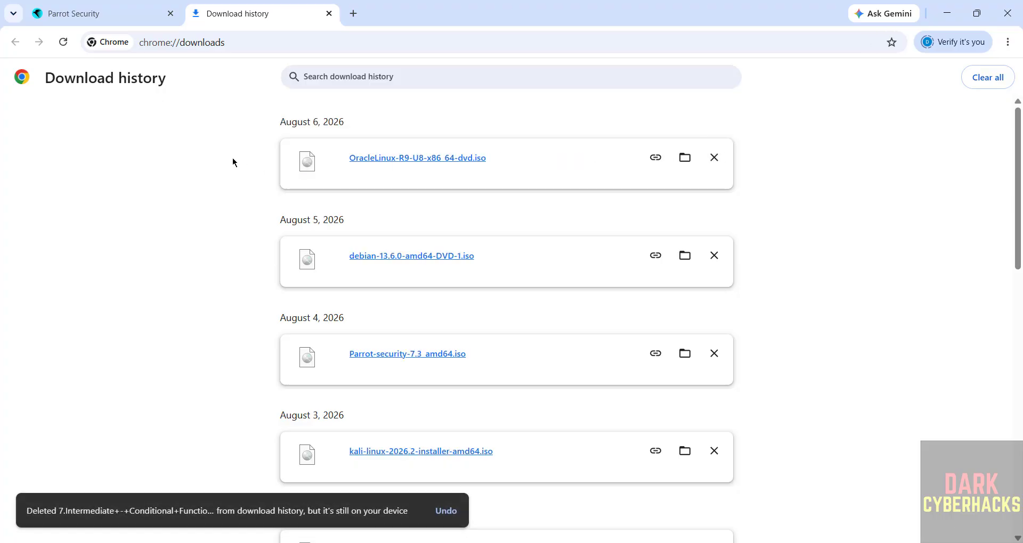
- Launch Oracle VirtualBox by searching 'virtu' in Windows Search, then open its Machine menu
{"action": "left_click", "coordinate": [110, 19]}
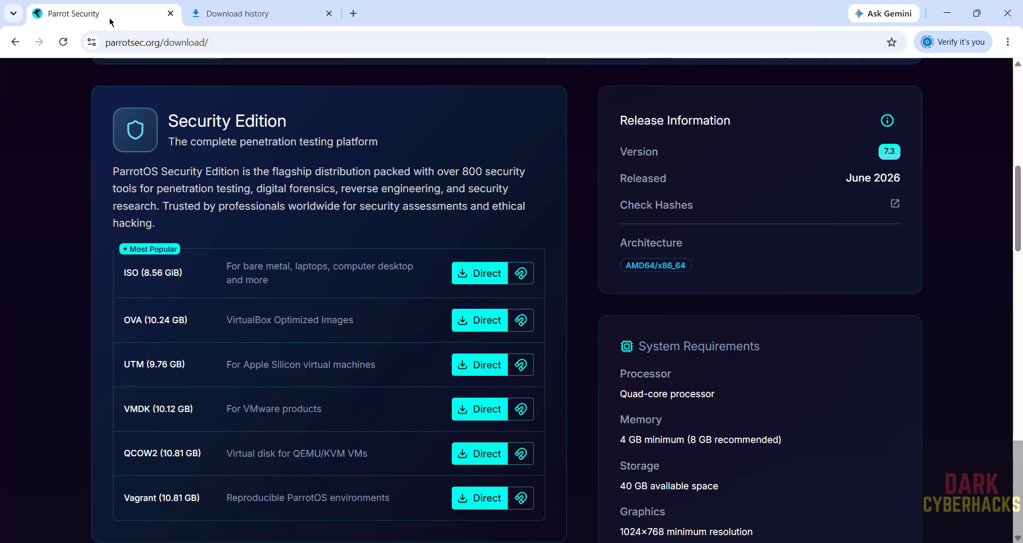
{"action": "key", "text": "super"}
{"action": "type", "text": "virtu"}
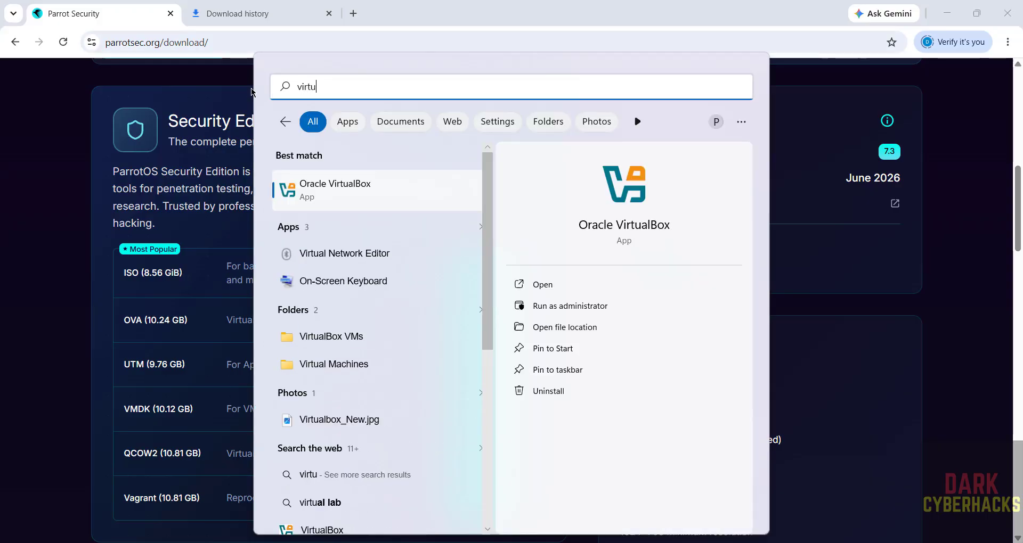
{"action": "left_click", "coordinate": [360, 193]}
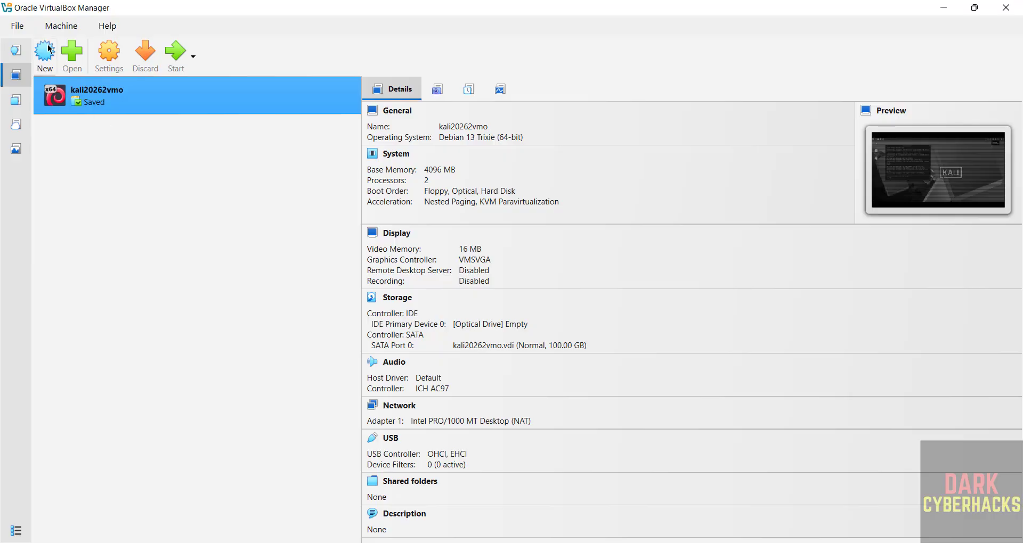
{"action": "left_click", "coordinate": [60, 26]}
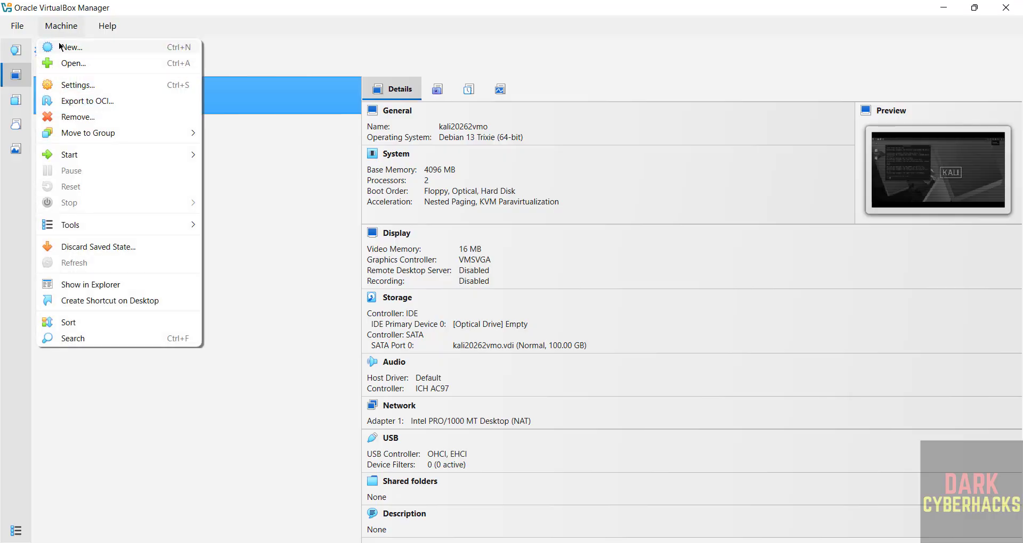
- Start a new virtual machine named parrotsec73vmo
{"action": "left_click", "coordinate": [60, 47]}
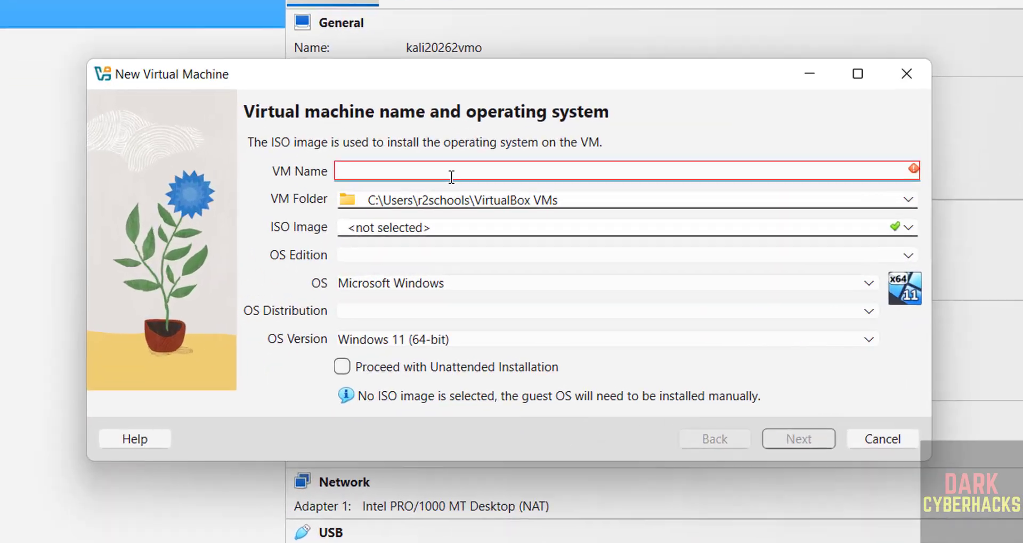
{"action": "type", "text": "parrot"}
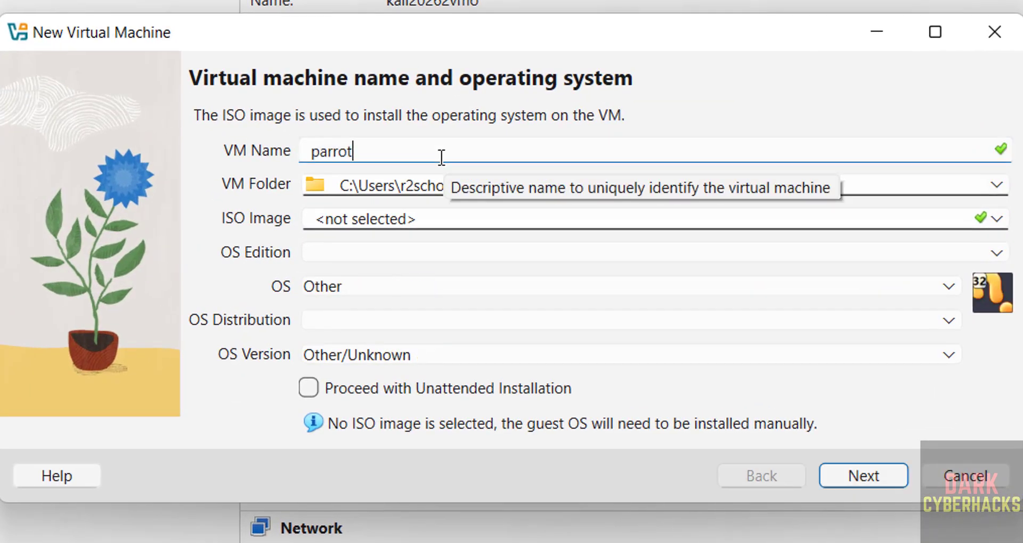
{"action": "type", "text": "sec73vmo"}
{"action": "key", "text": "ctrl+a"}
{"action": "key", "text": "ctrl+c"}
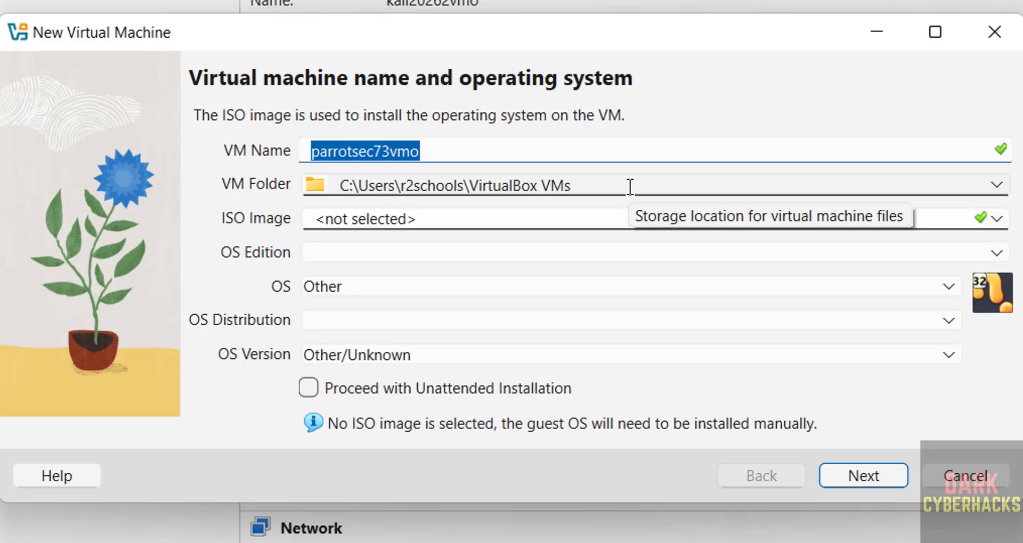
- Create a parrotsec73vmo folder in E:\VMS and use it as the VM folder
{"action": "left_click", "coordinate": [996, 185]}
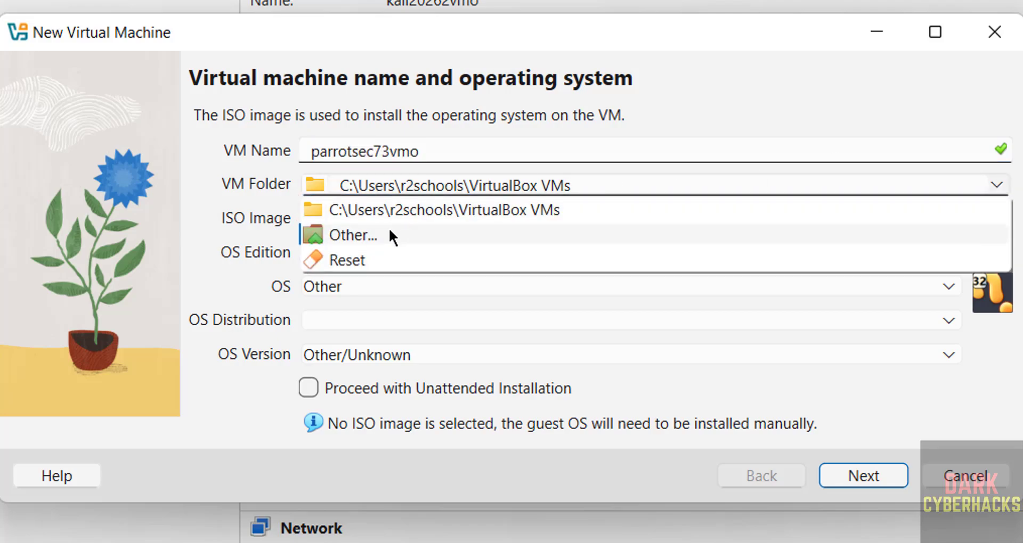
{"action": "left_click", "coordinate": [389, 229]}
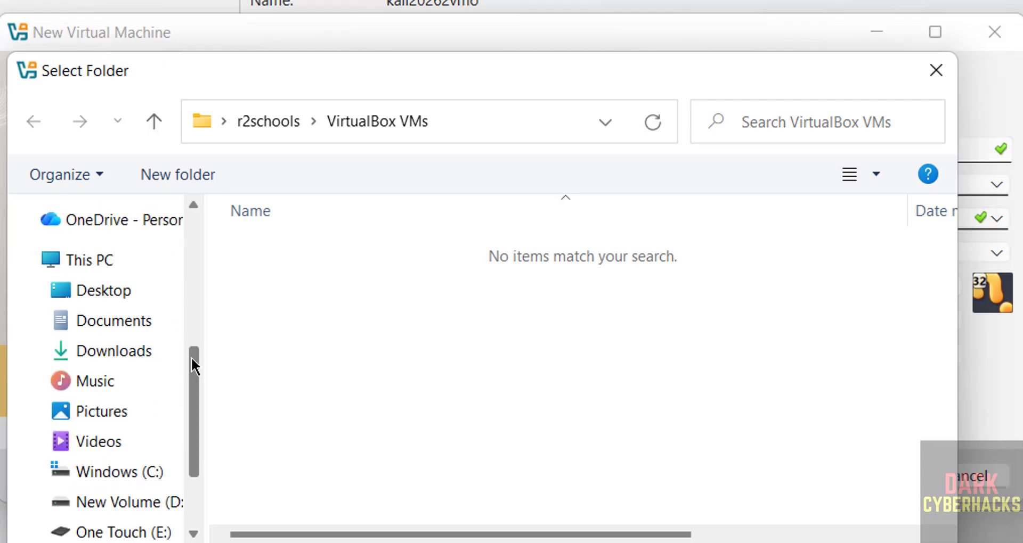
{"action": "left_click_drag", "start_coordinate": [192, 362], "coordinate": [192, 427]}
{"action": "left_click", "coordinate": [150, 394]}
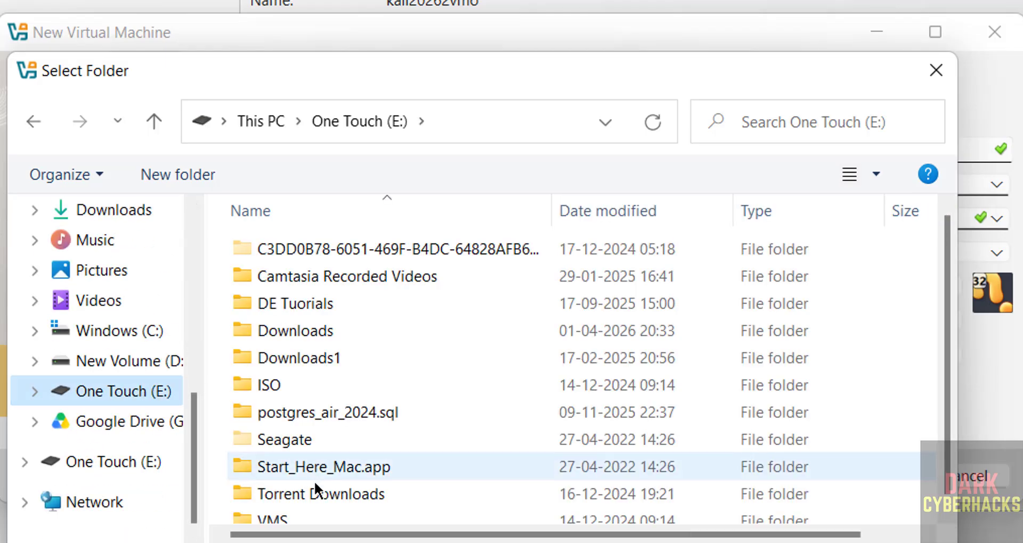
{"action": "double_click", "coordinate": [299, 521]}
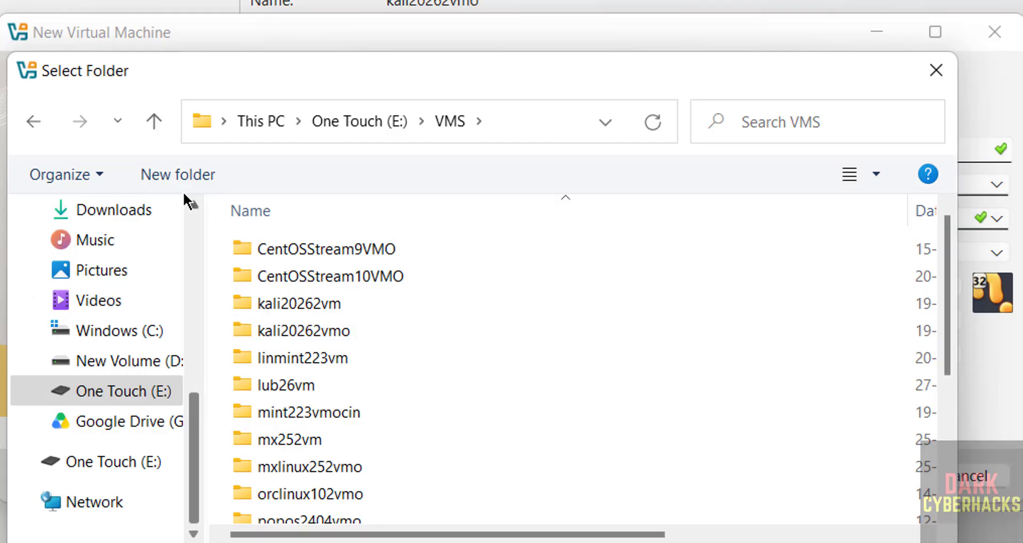
{"action": "left_click", "coordinate": [187, 173]}
{"action": "key", "text": "ctrl+v"}
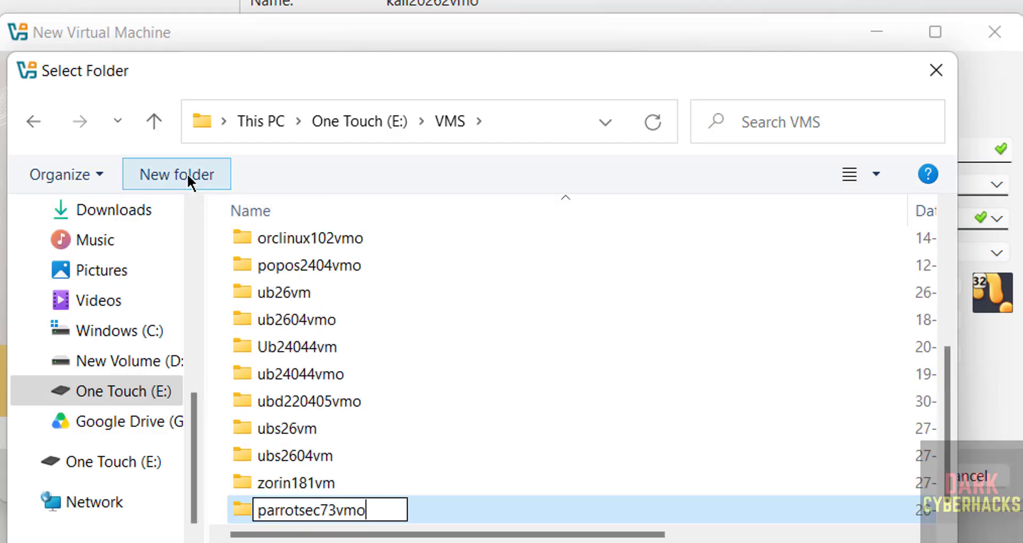
{"action": "key", "text": "Return"}
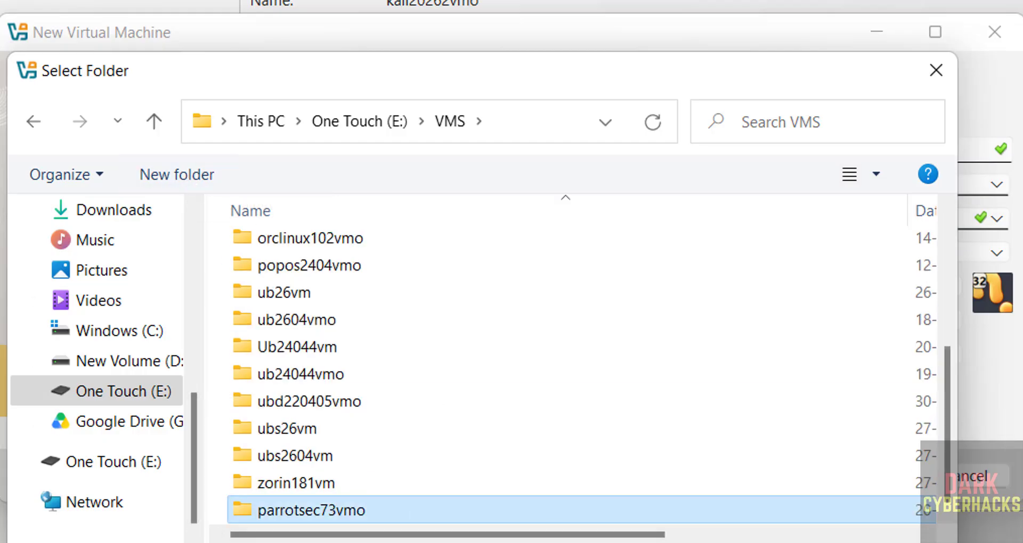
{"action": "left_click", "coordinate": [767, 542]}
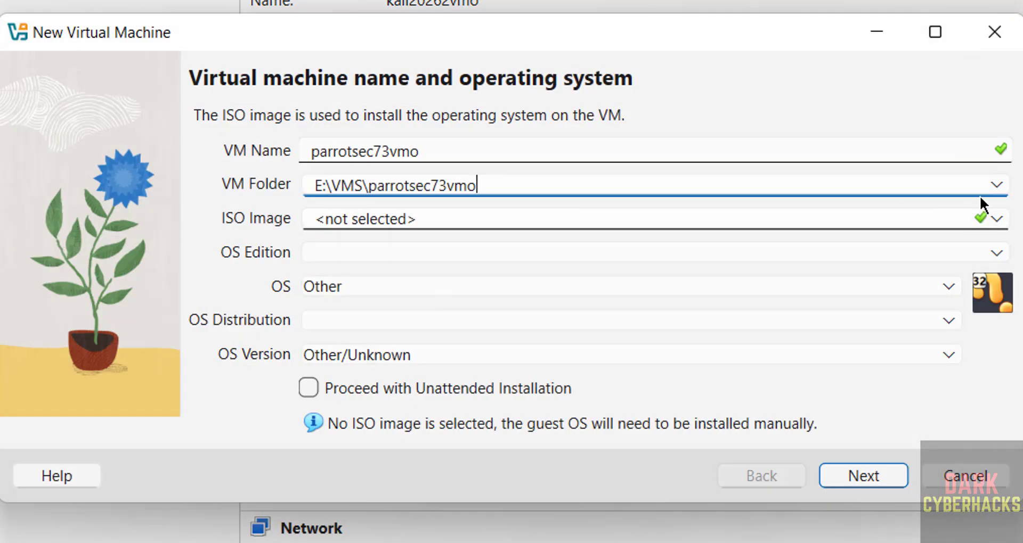
- Attach Parrot-security-7.3_amd64.iso from Downloads, detected as Debian (64-bit), and continue to hardware
{"action": "left_click", "coordinate": [996, 219]}
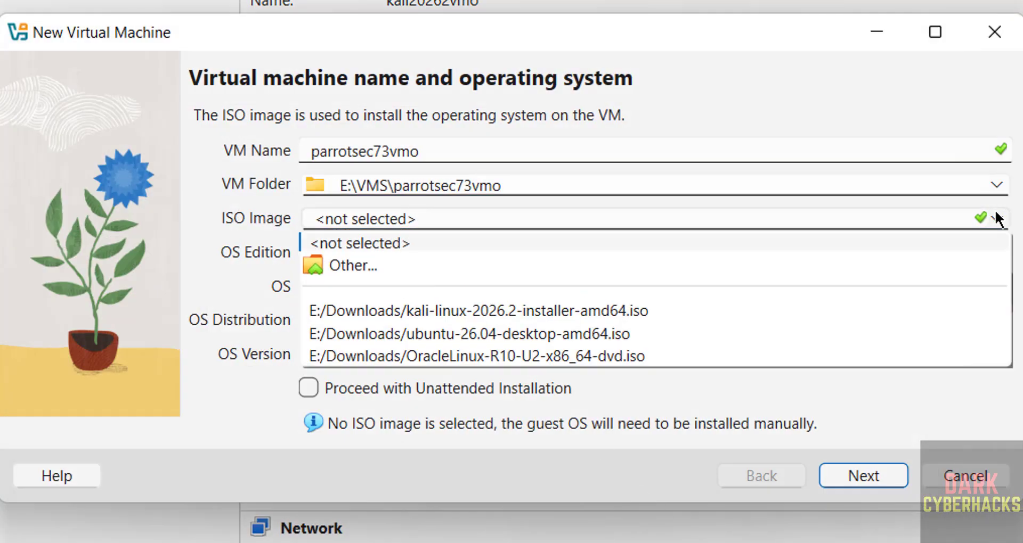
{"action": "left_click", "coordinate": [349, 265]}
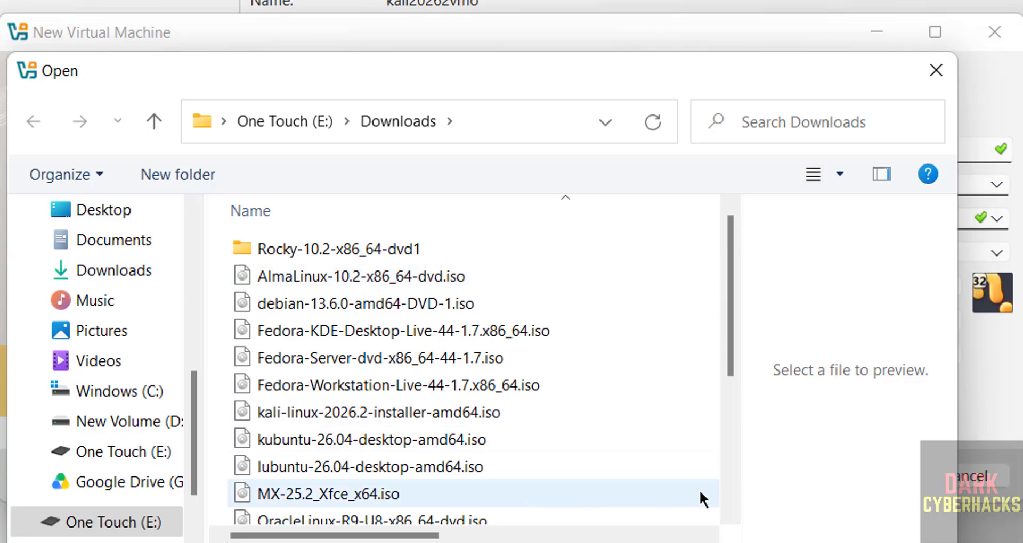
{"action": "left_click", "coordinate": [730, 456]}
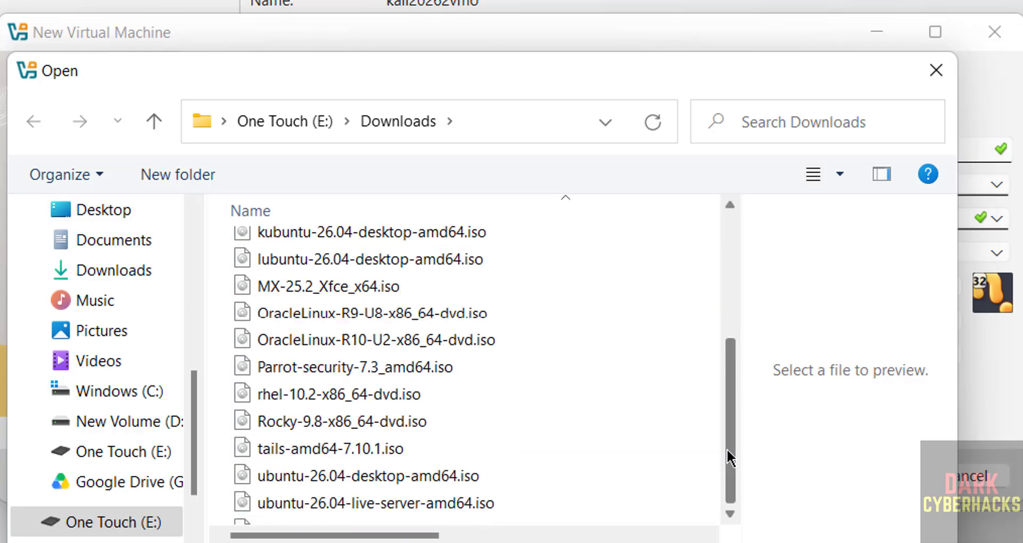
{"action": "left_click", "coordinate": [338, 348]}
{"action": "double_click", "coordinate": [338, 349]}
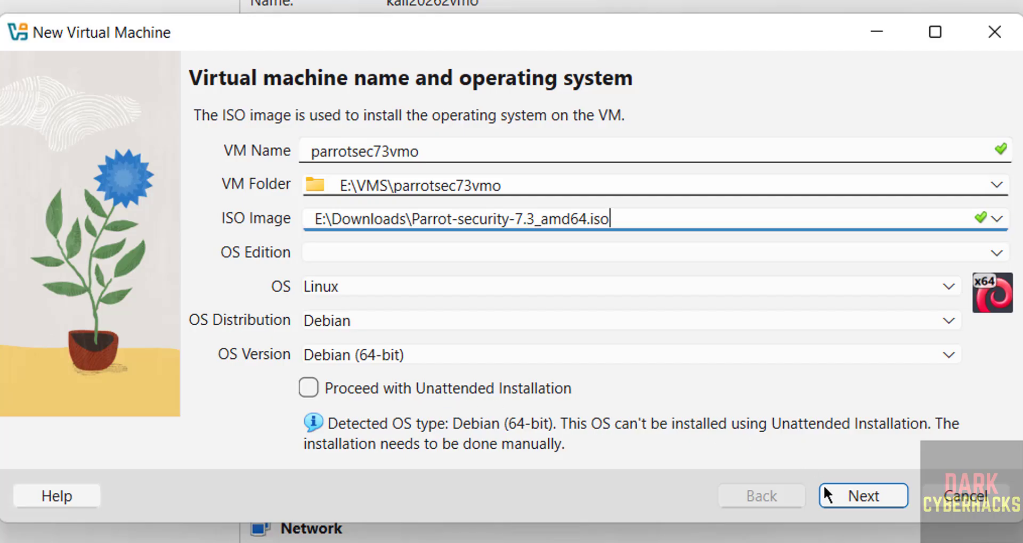
{"action": "left_click", "coordinate": [842, 500]}
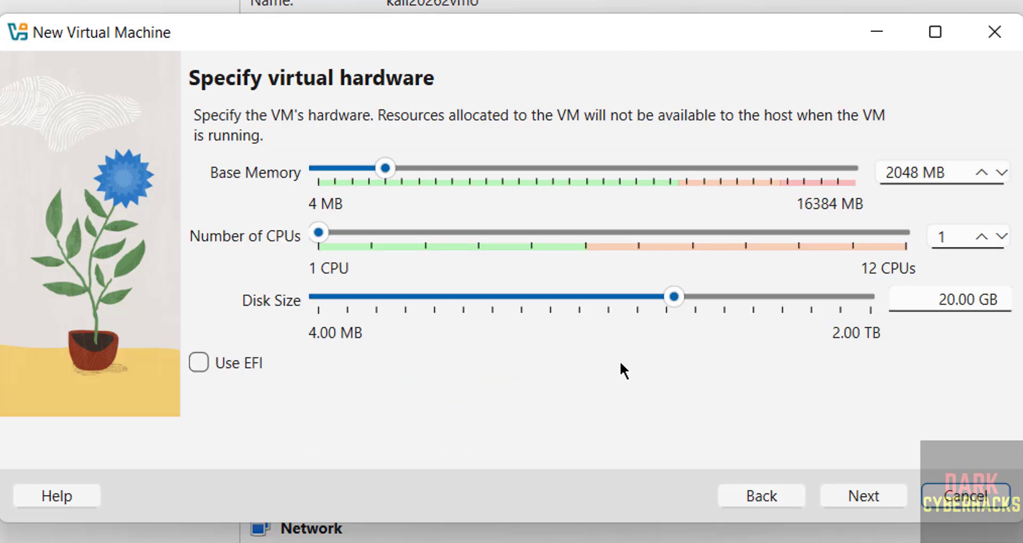
- Set base memory to 4096 MB and the CPU count to 2
{"action": "left_click", "coordinate": [893, 173]}
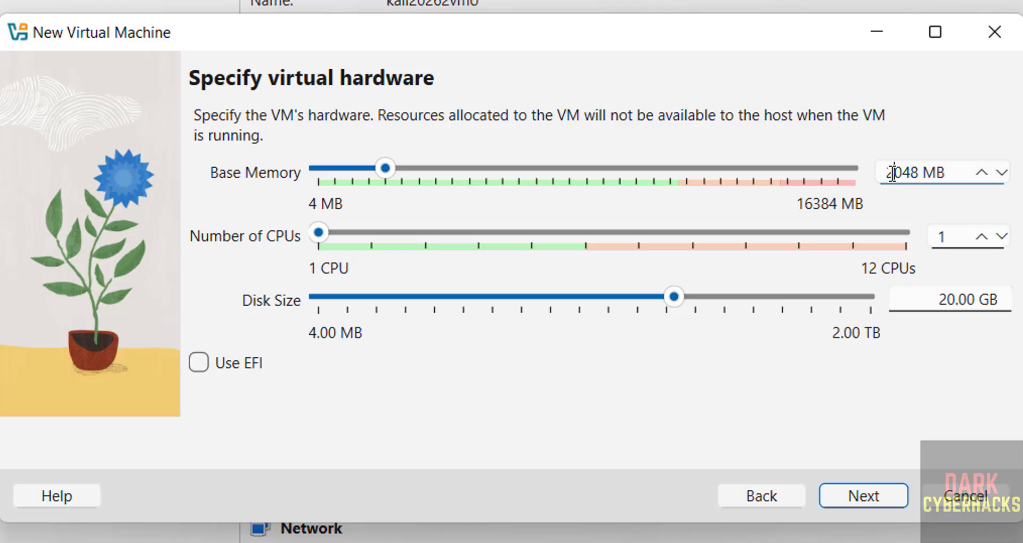
{"action": "double_click", "coordinate": [893, 173]}
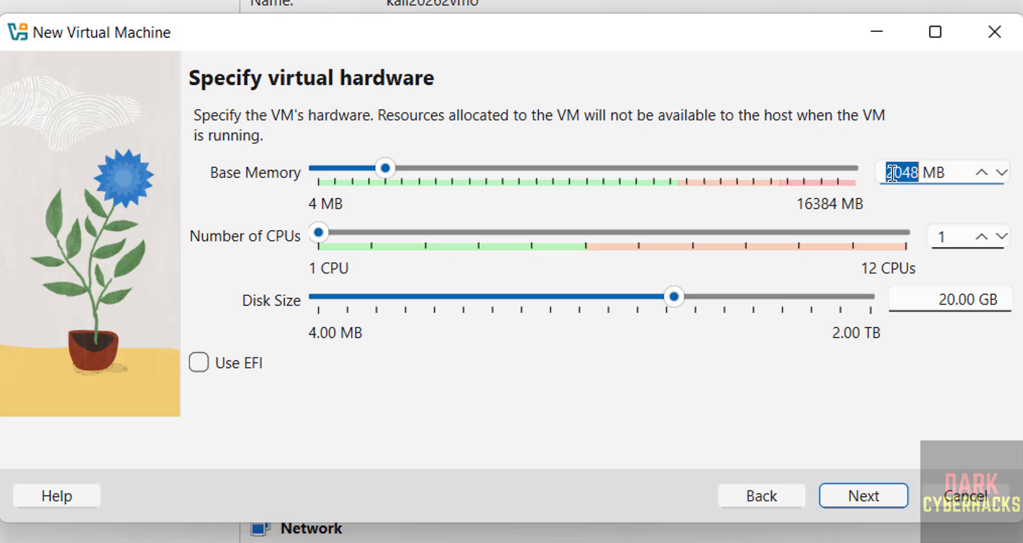
{"action": "type", "text": "4096"}
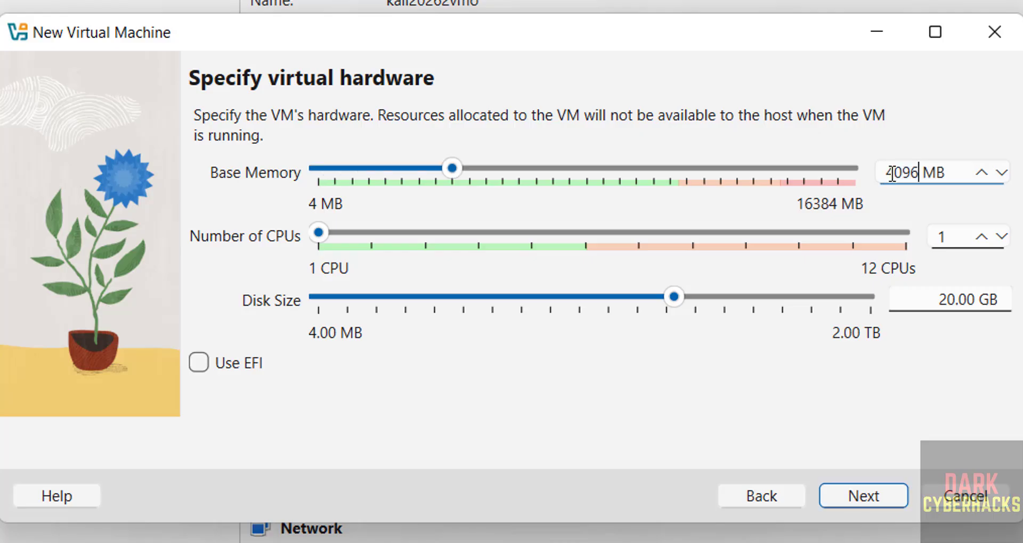
{"action": "key", "text": "Tab"}
{"action": "type", "text": "2"}
{"action": "key", "text": "Tab"}
{"action": "key", "text": "Tab"}
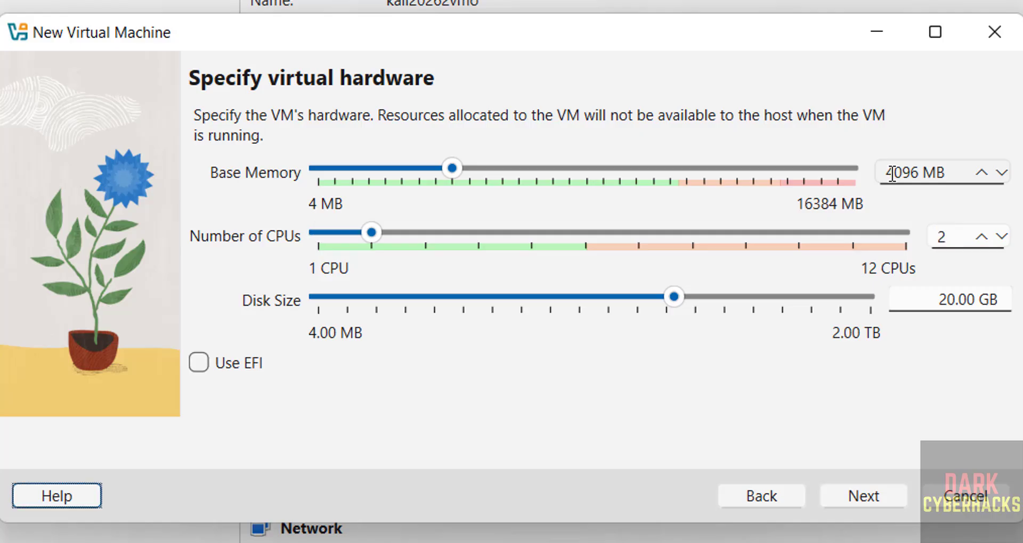
- Set a 100 GB disk, review the summary and create the parrotsec73vmo VM
{"action": "double_click", "coordinate": [938, 297]}
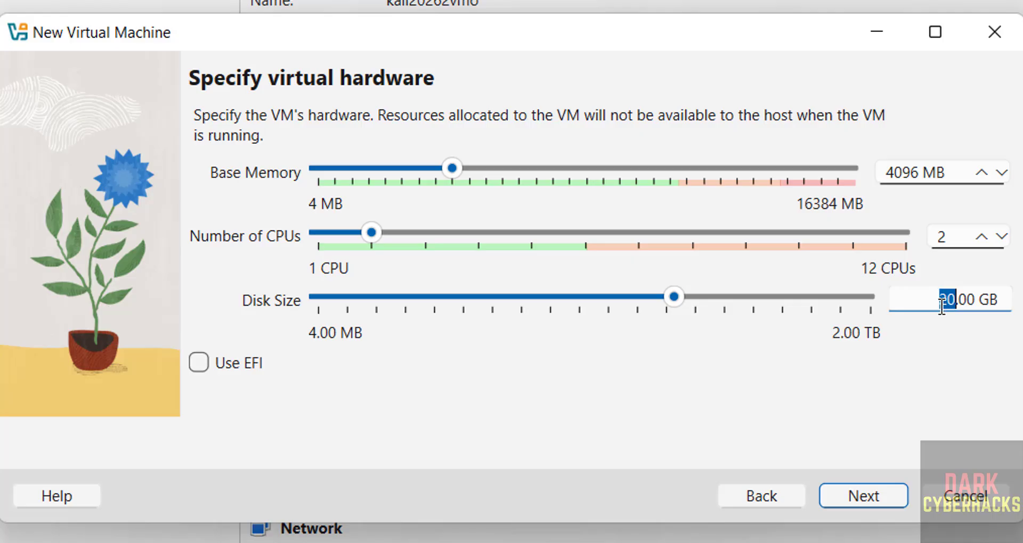
{"action": "type", "text": "100"}
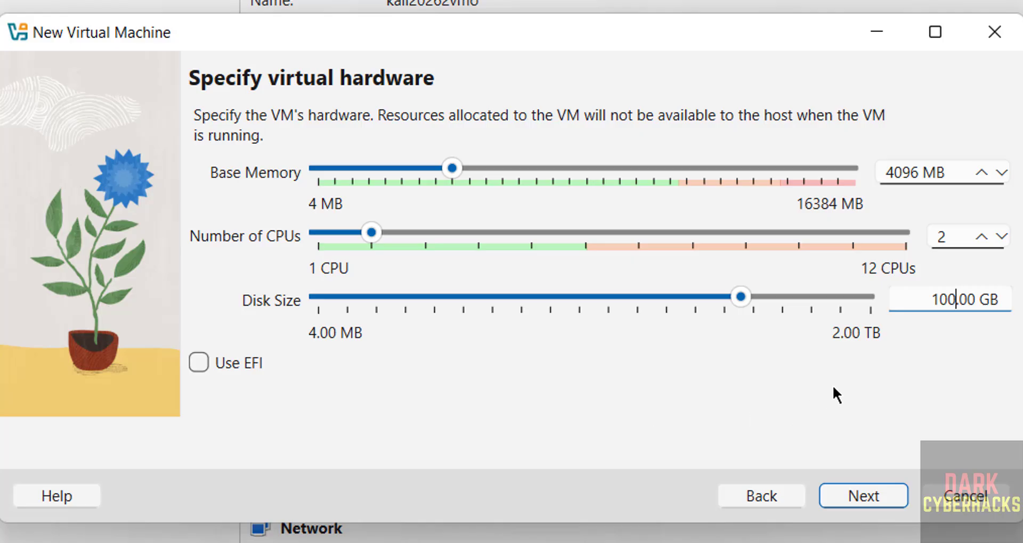
{"action": "left_click", "coordinate": [846, 497]}
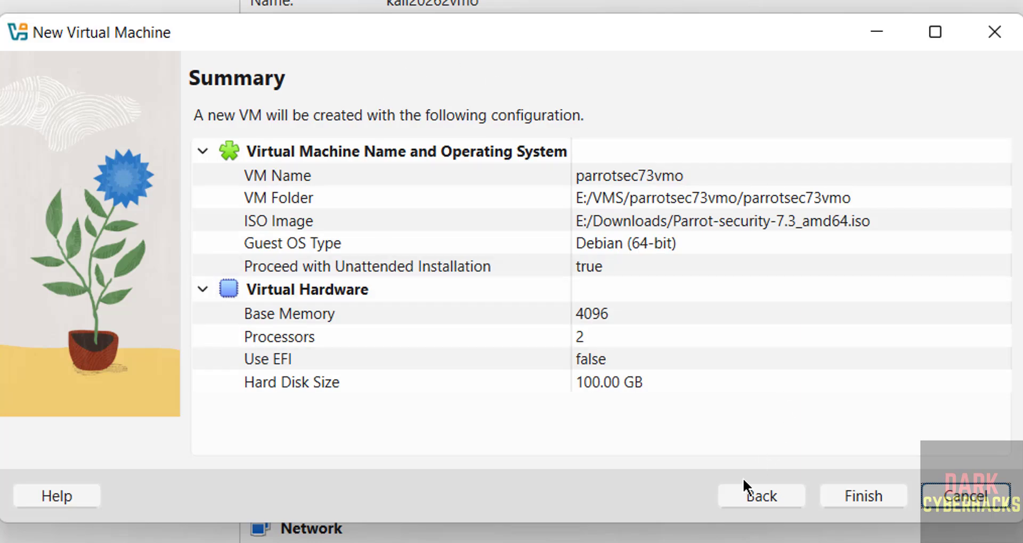
{"action": "left_click", "coordinate": [747, 496]}
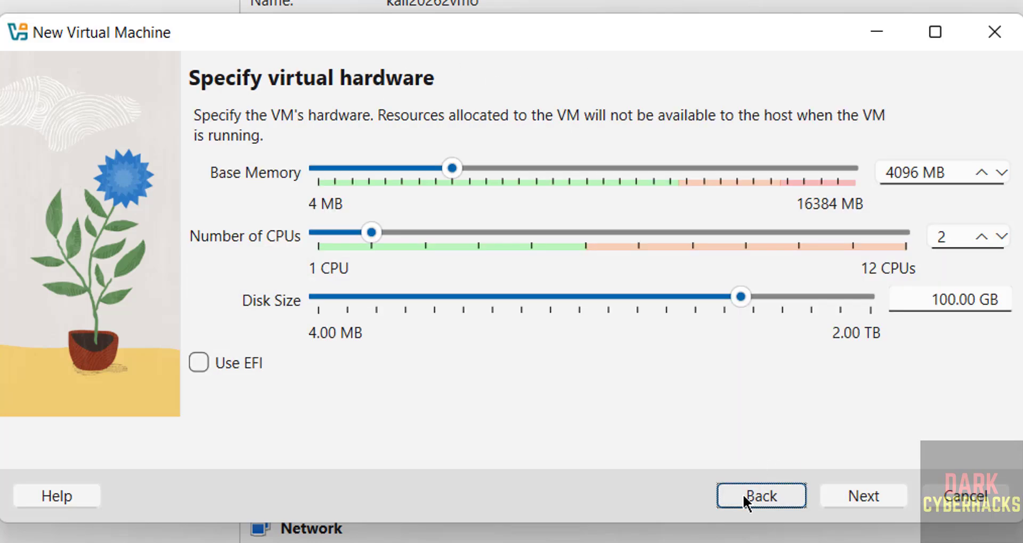
{"action": "left_click", "coordinate": [849, 498]}
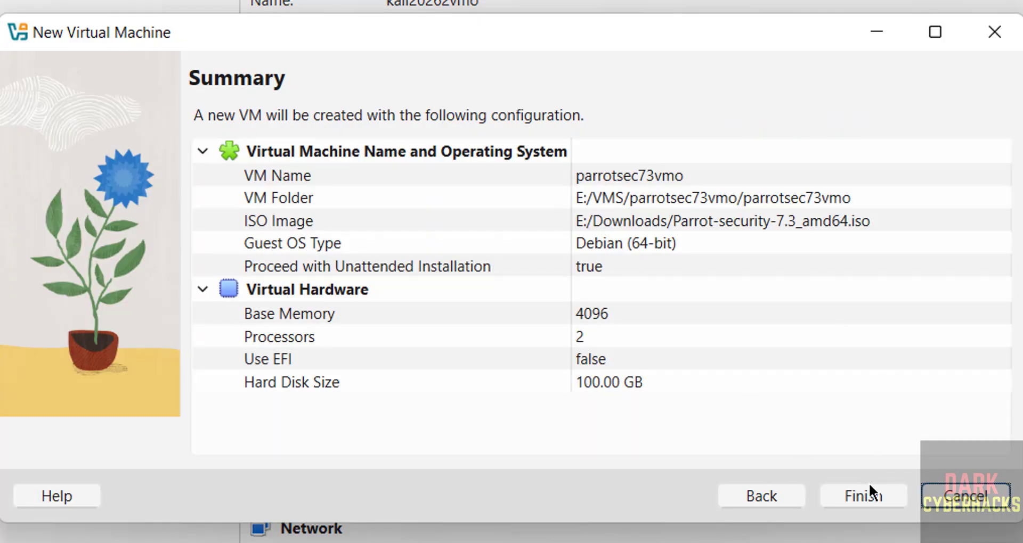
{"action": "left_click", "coordinate": [867, 489]}
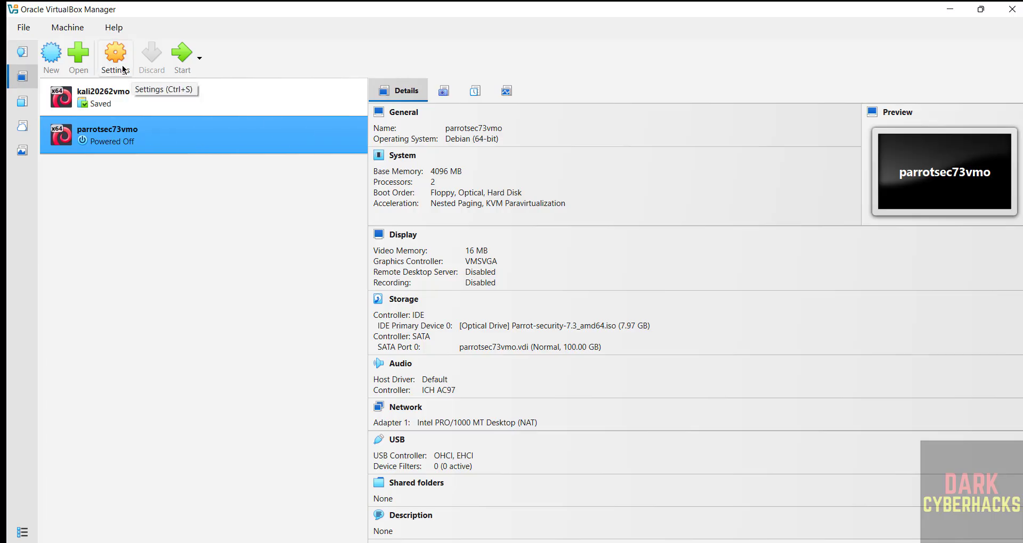
- Look through the parrotsec73vmo context and Machine menus without choosing an action
{"action": "right_click", "coordinate": [108, 135]}
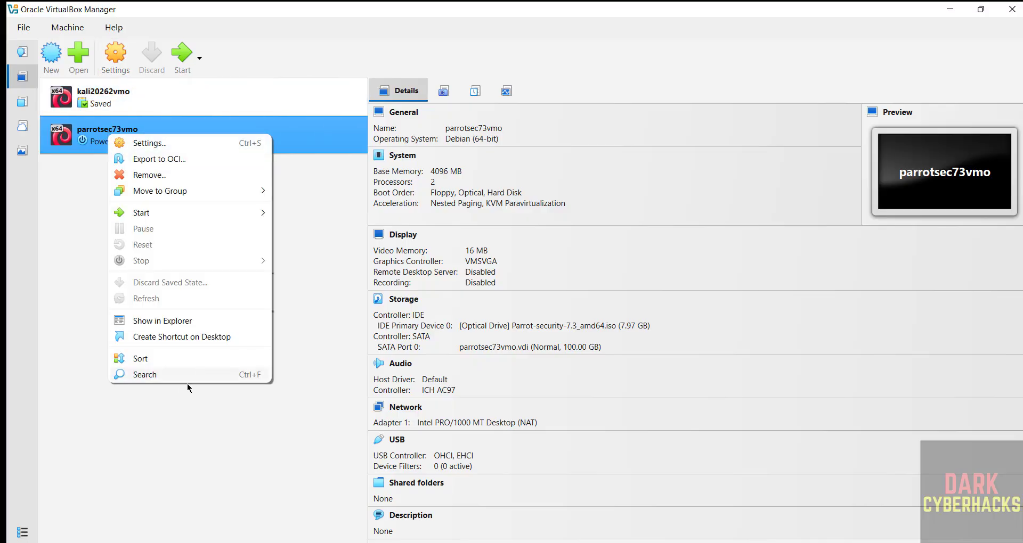
{"action": "left_click", "coordinate": [63, 35]}
{"action": "left_click", "coordinate": [68, 29]}
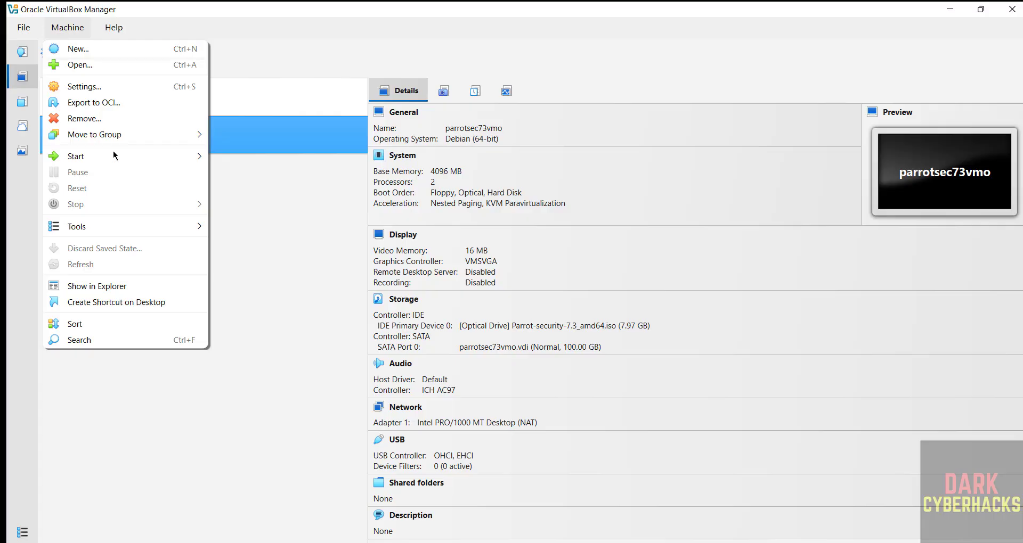
{"action": "left_click", "coordinate": [316, 285]}
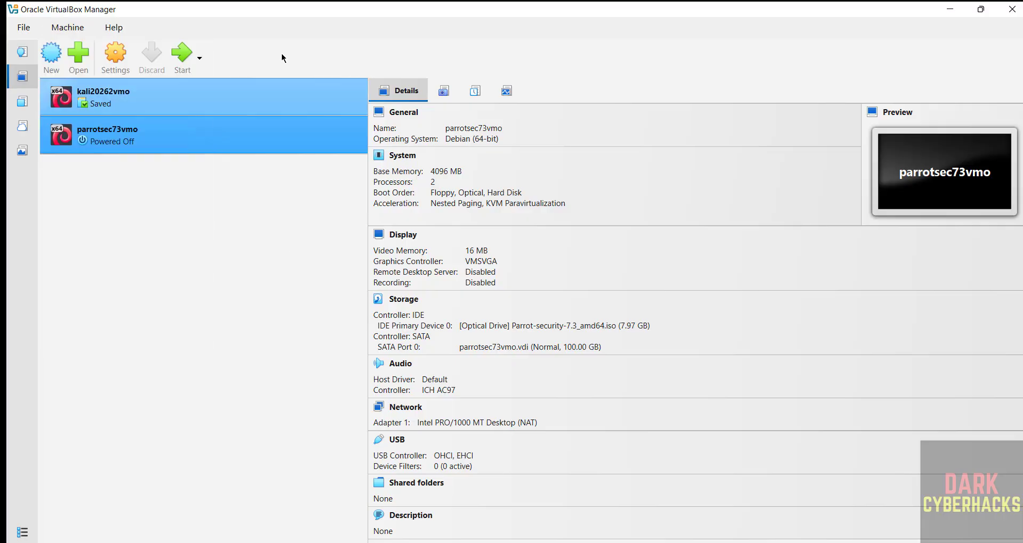
- Start parrotsec73vmo and leave the Parrot boot menu selection on Try / Install
{"action": "left_click", "coordinate": [183, 53]}
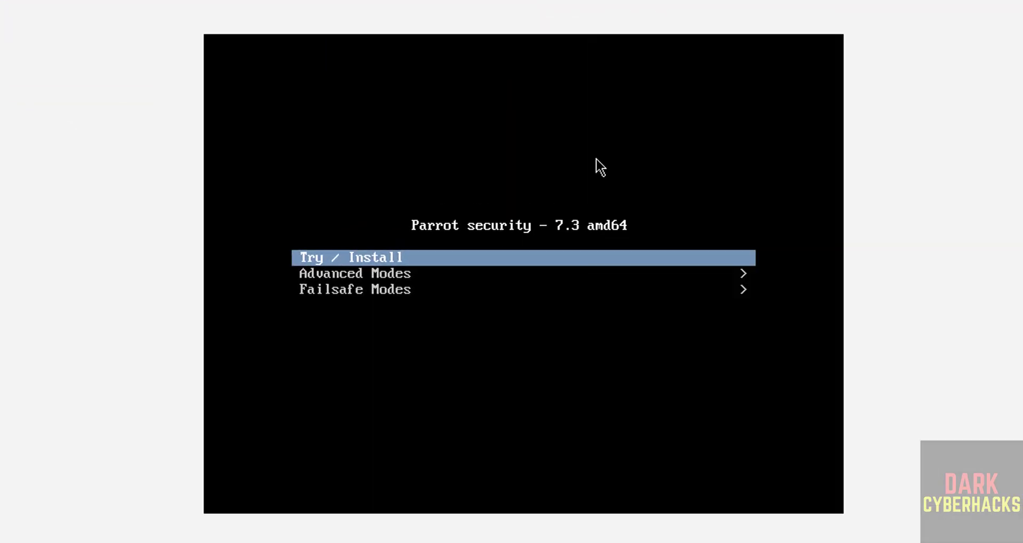
{"action": "key", "text": "Down"}
{"action": "key", "text": "Up"}
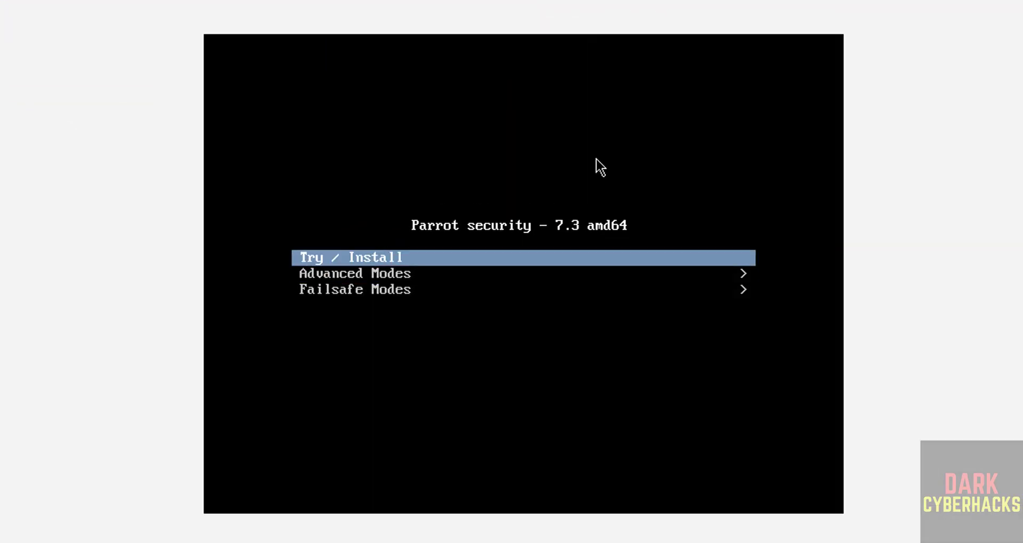
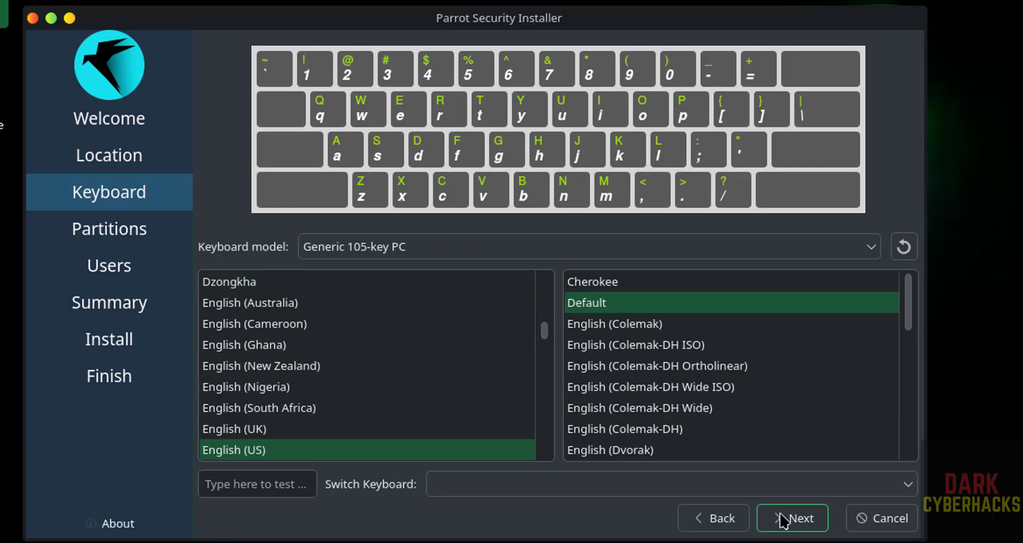
- Keep the English (US) Default keyboard layout and advance to the Partitions step
{"action": "left_click", "coordinate": [801, 518]}
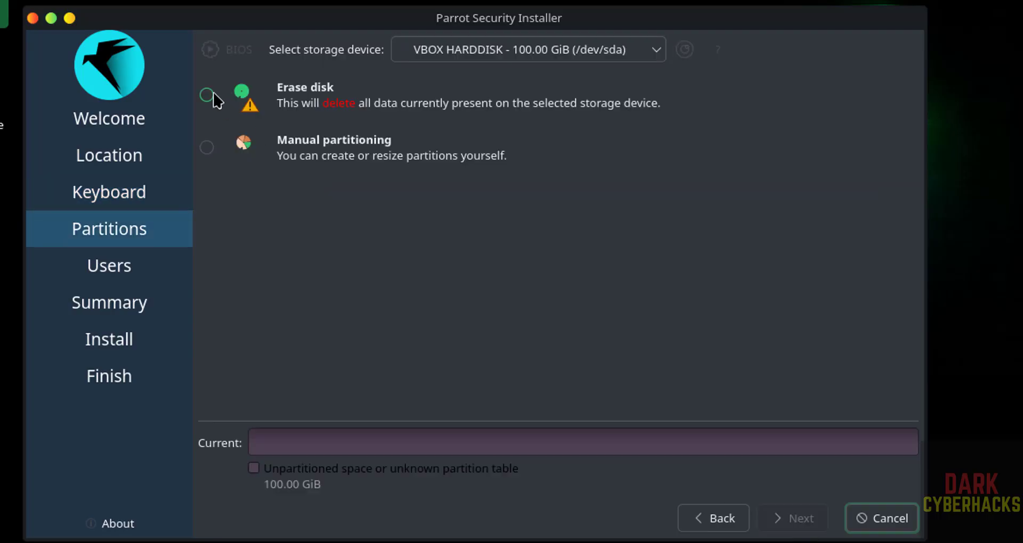
- Choose Erase disk with No swap for the 100 GB VBOX HARDDISK and continue
{"action": "left_click", "coordinate": [211, 96]}
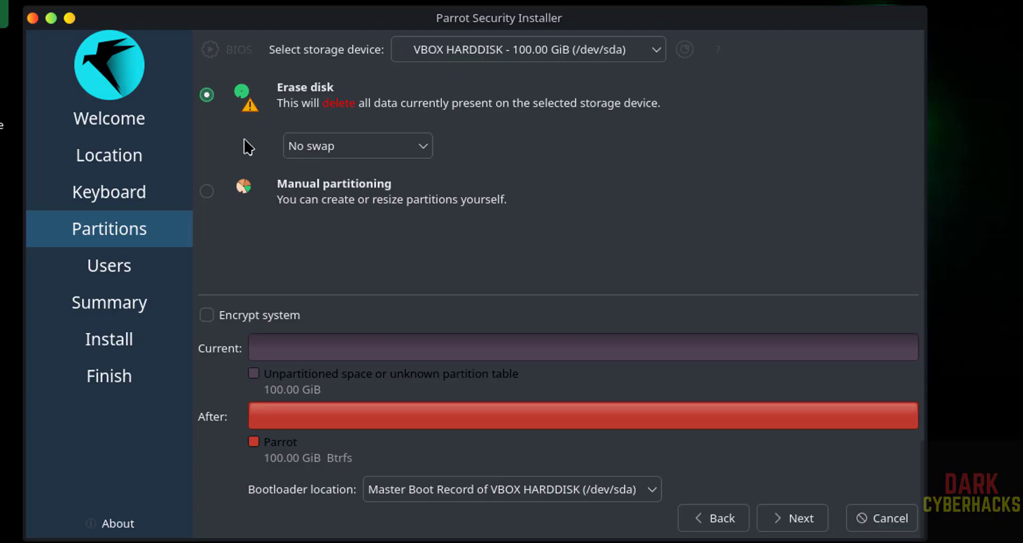
{"action": "left_click", "coordinate": [796, 521]}
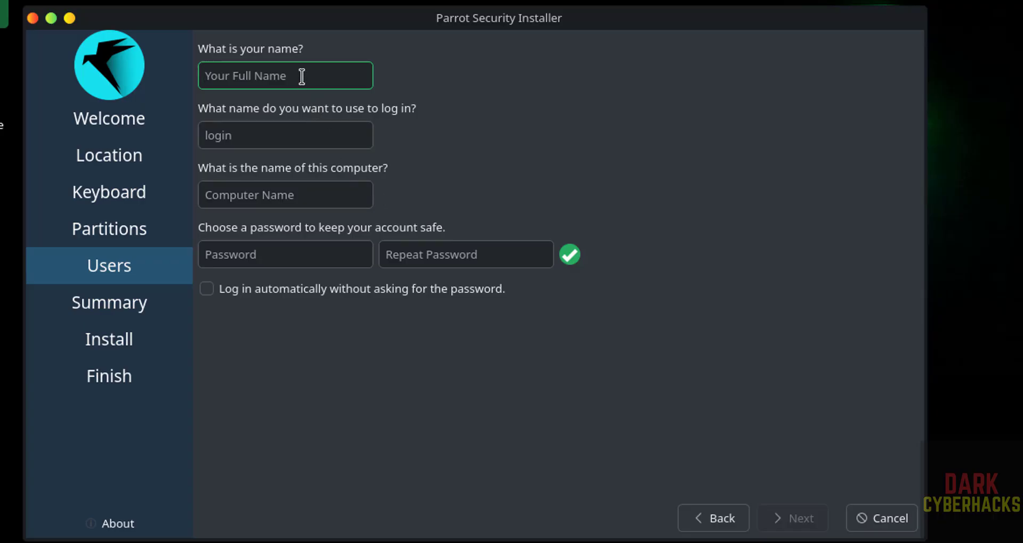
- Enter the user's full name and set the computer name to parsec73vm
{"action": "type", "text": "r2schools"}
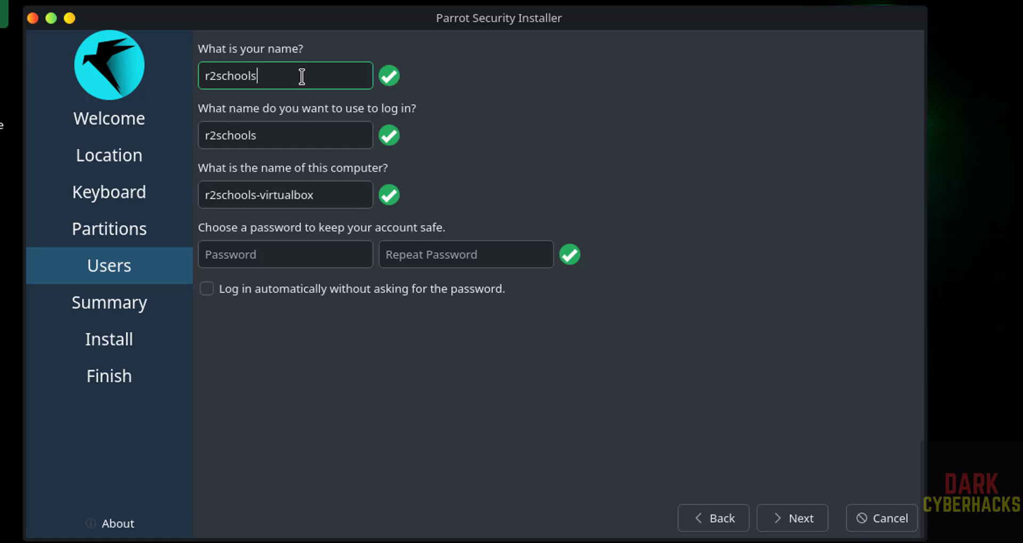
{"action": "left_click", "coordinate": [324, 196]}
{"action": "left_click_drag", "start_coordinate": [325, 196], "coordinate": [184, 184]}
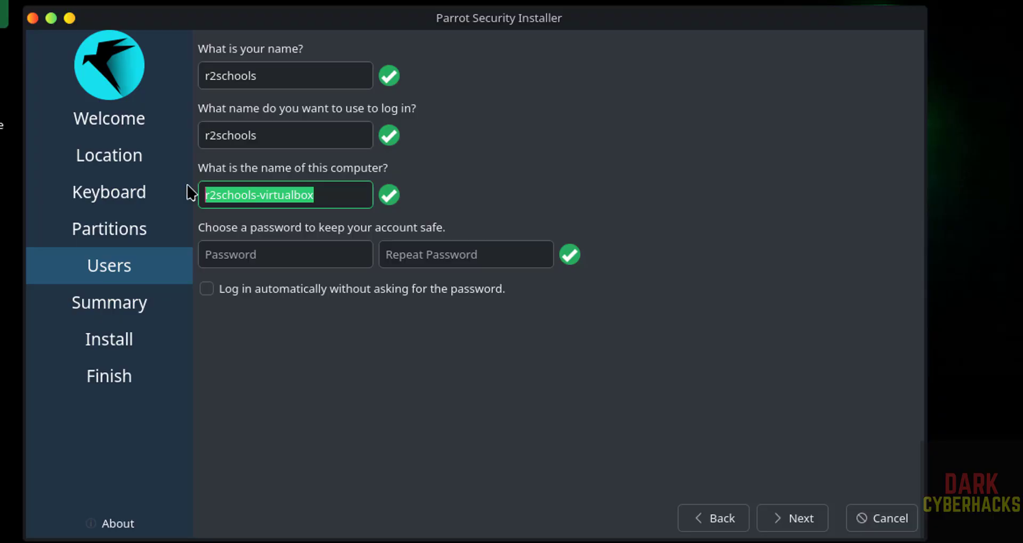
{"action": "type", "text": "parrotsec"}
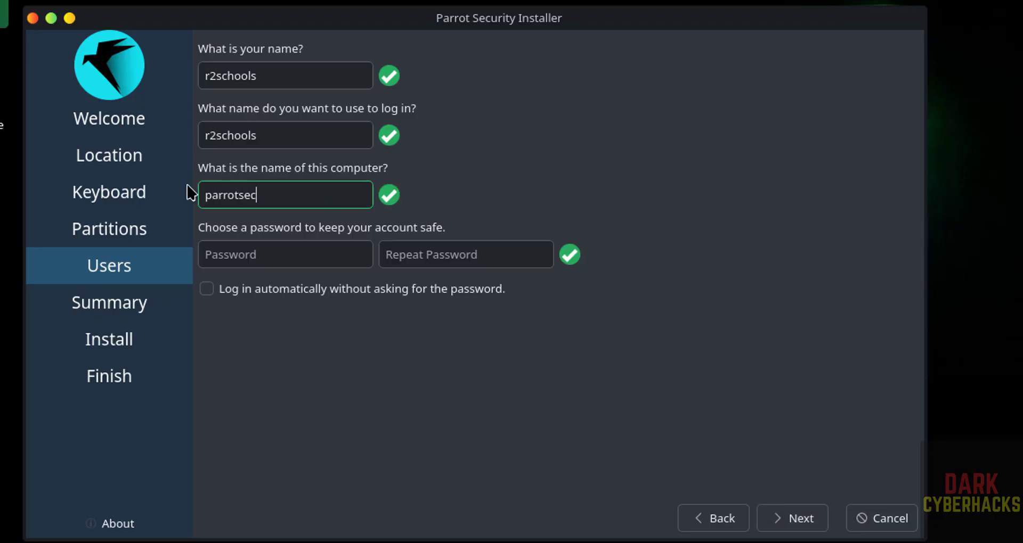
{"action": "type", "text": "73vm"}
{"action": "left_click_drag", "start_coordinate": [255, 193], "coordinate": [227, 193]}
{"action": "type", "text": "sec"}
{"action": "left_click", "coordinate": [229, 196]}
{"action": "key", "text": "BackSpace"}
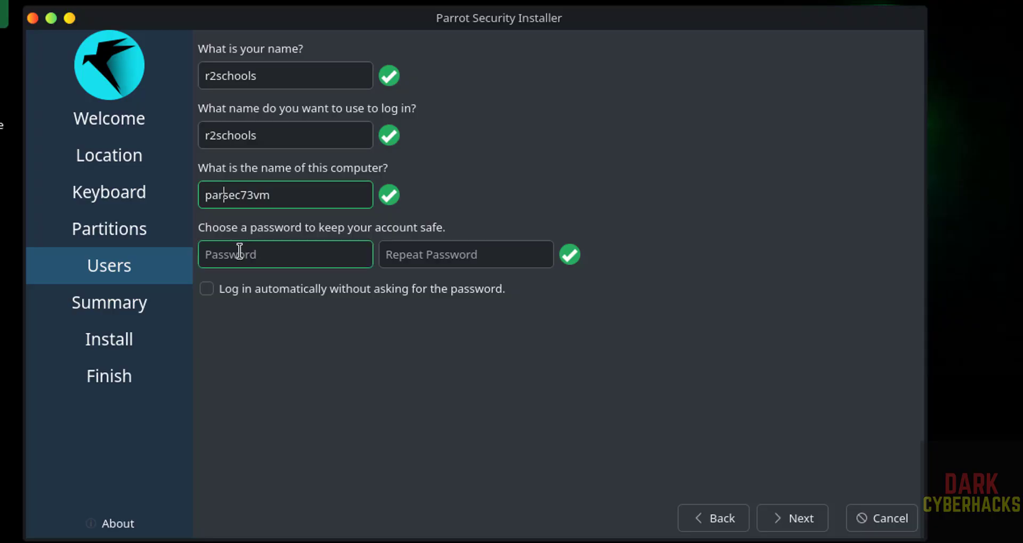
- Enter the account password twice and continue to the installation Summary
{"action": "left_click", "coordinate": [238, 253]}
{"action": "type", "text": "*******"}
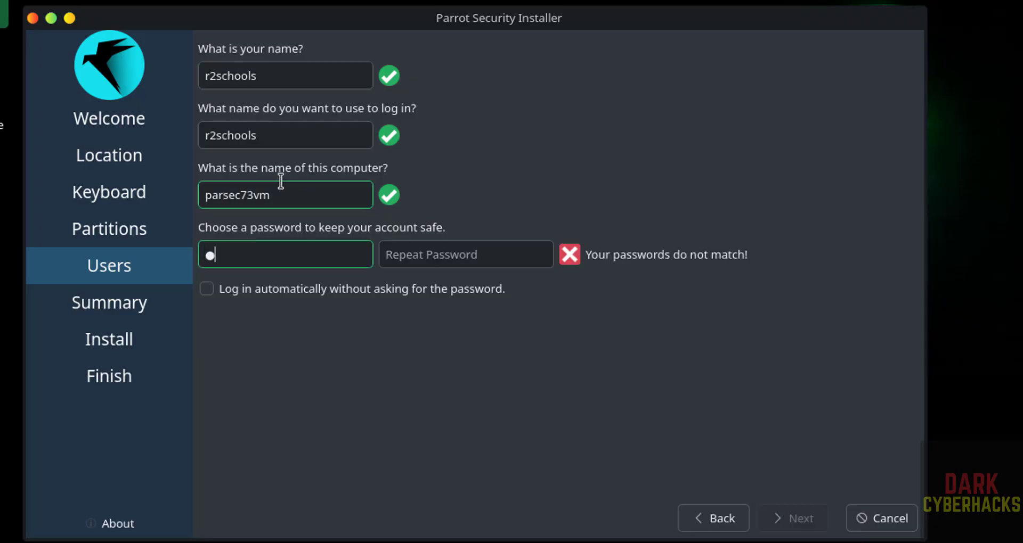
{"action": "type", "text": "**"}
{"action": "key", "text": "Tab"}
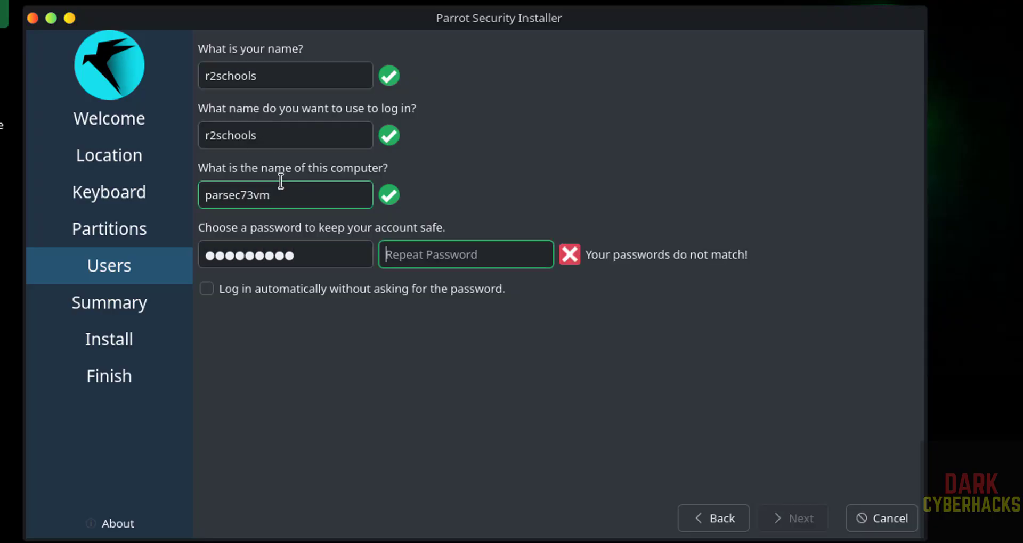
{"action": "type", "text": "*********"}
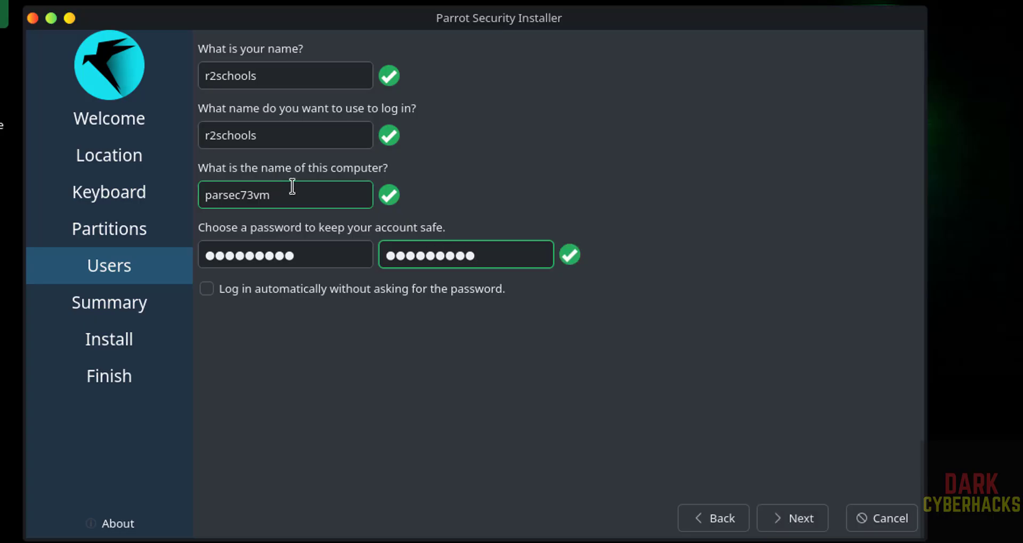
{"action": "left_click", "coordinate": [773, 519]}
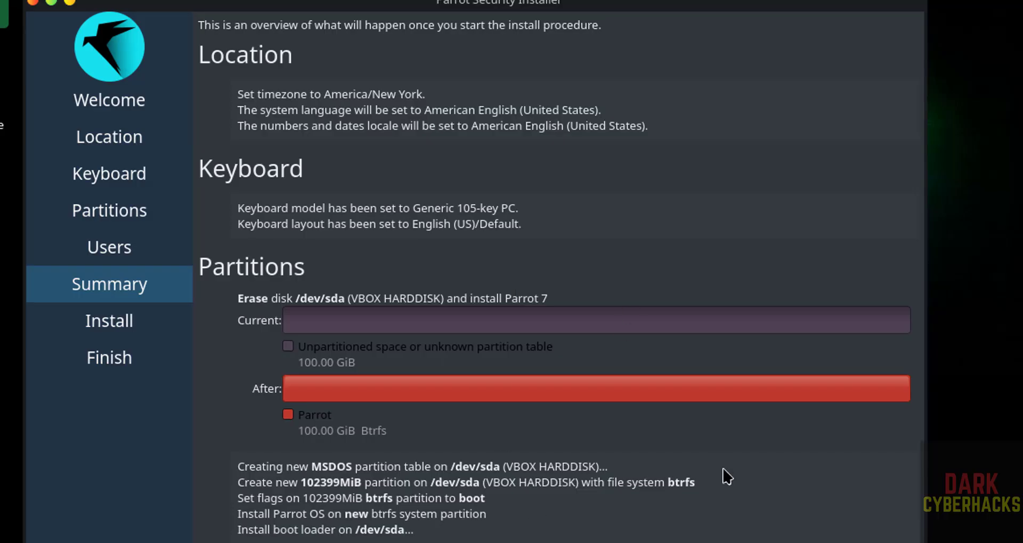
- Install Parrot onto the erased disk, confirming with Install Now, until installation completes
{"action": "left_click", "coordinate": [809, 529]}
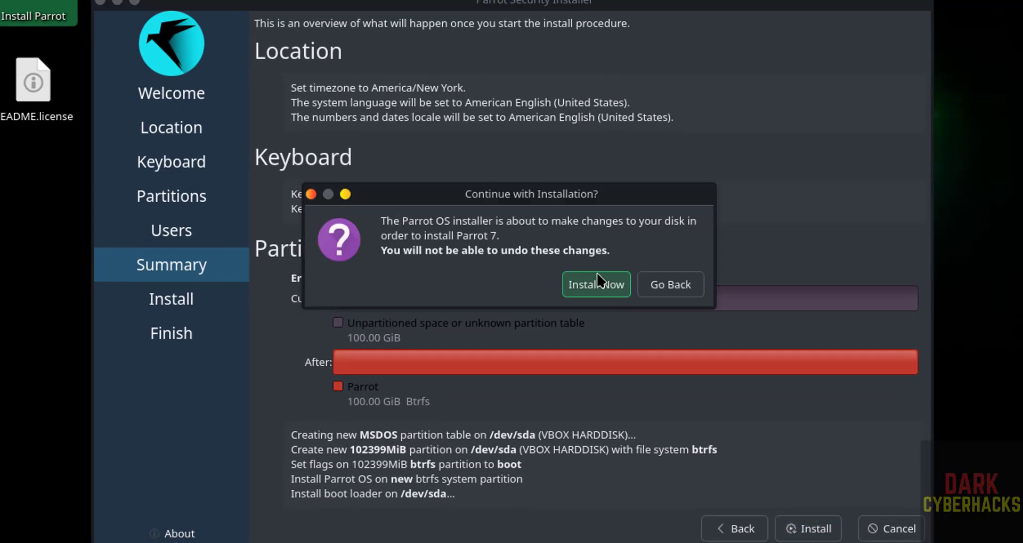
{"action": "left_click", "coordinate": [591, 285]}
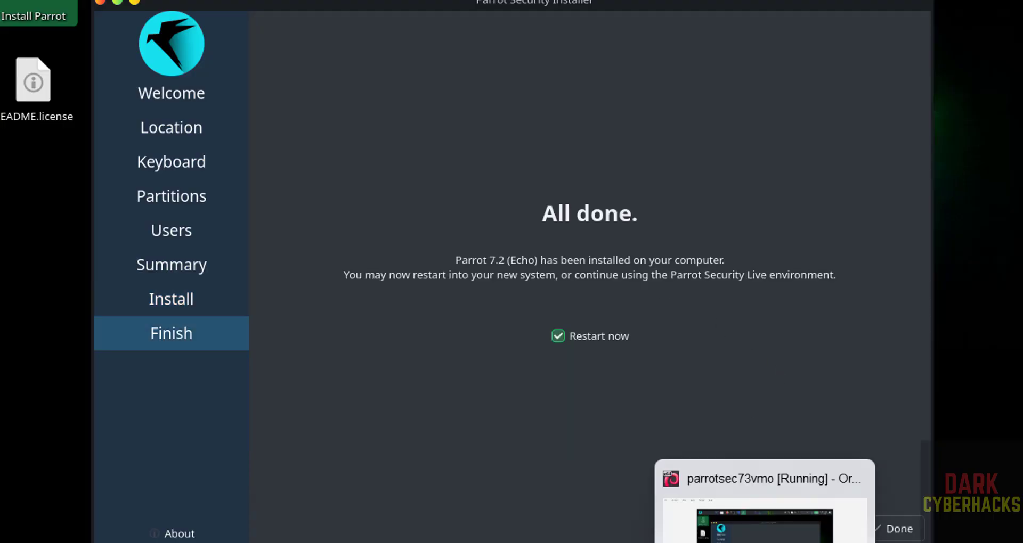
{"action": "left_click", "coordinate": [730, 542]}
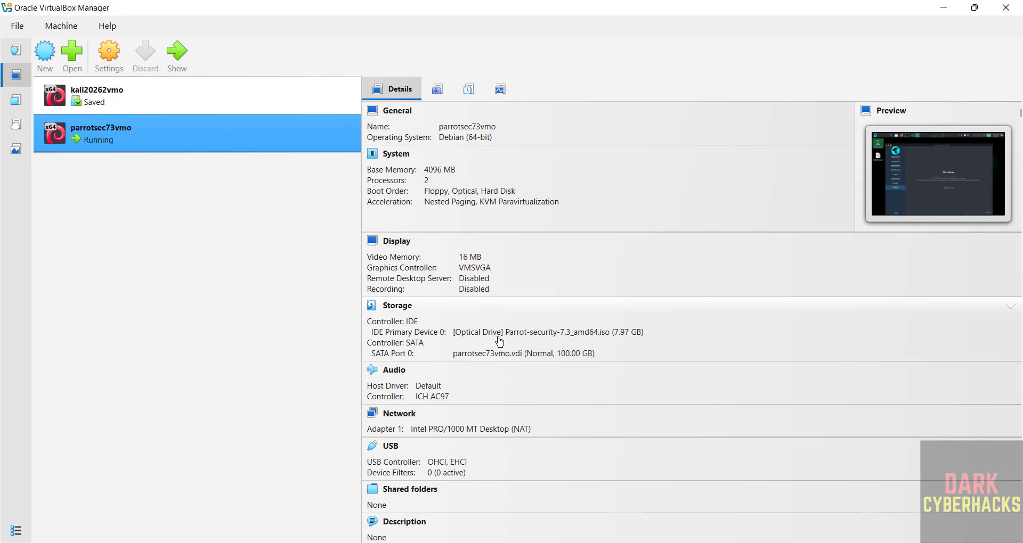
- Force-unmount the Parrot ISO from parrotsec73vmo's optical drive, then finish the installer with restart
{"action": "left_click", "coordinate": [527, 336]}
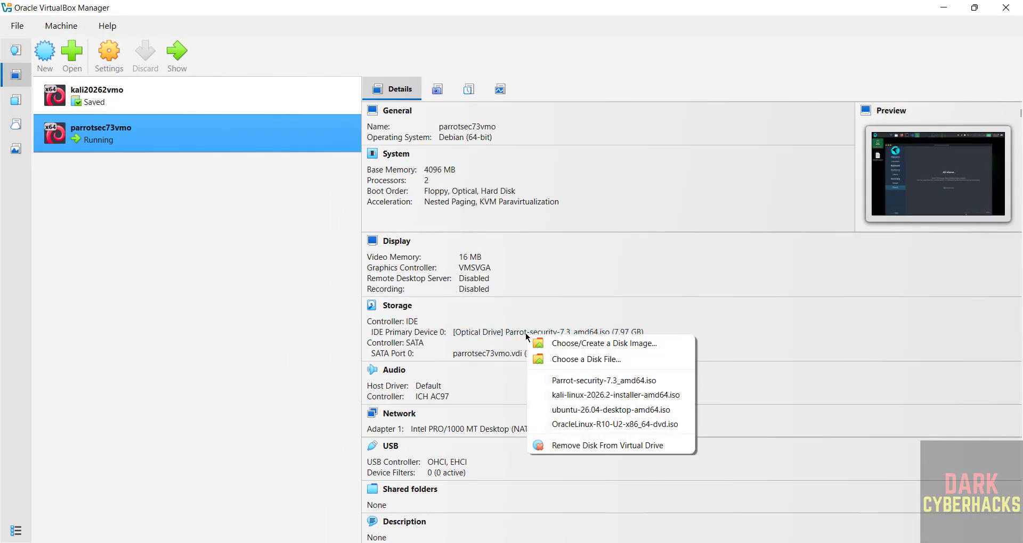
{"action": "left_click", "coordinate": [567, 444]}
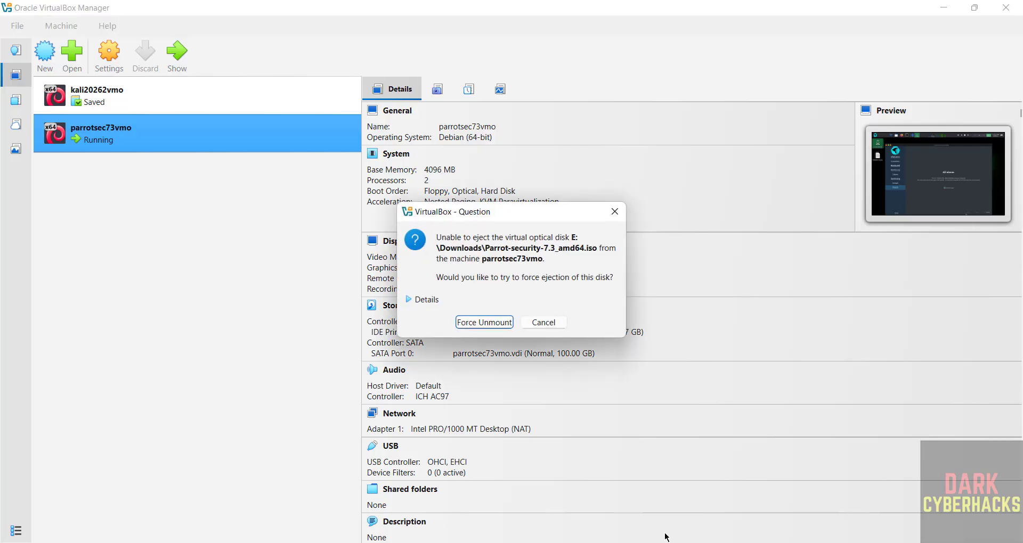
{"action": "left_click", "coordinate": [477, 322]}
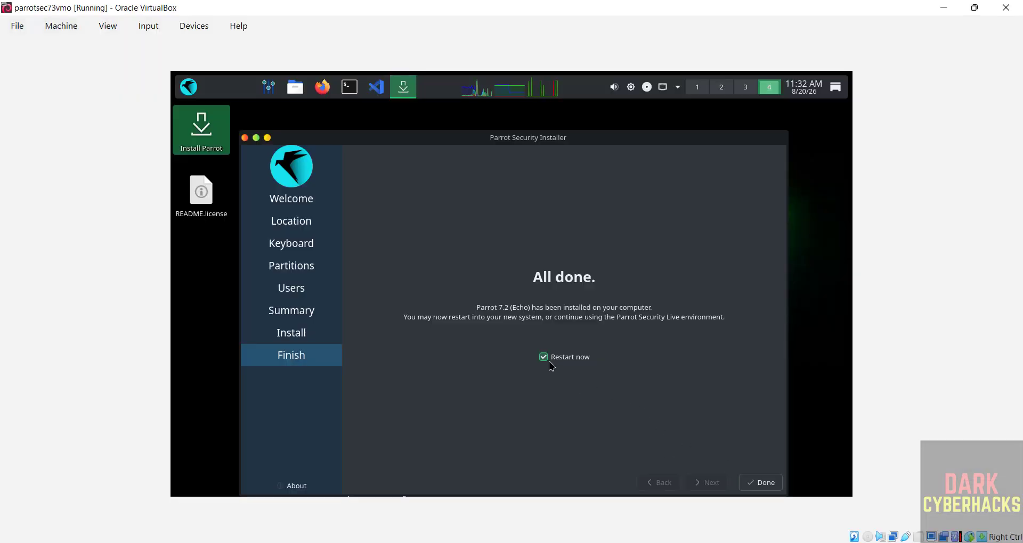
{"action": "left_click", "coordinate": [760, 485]}
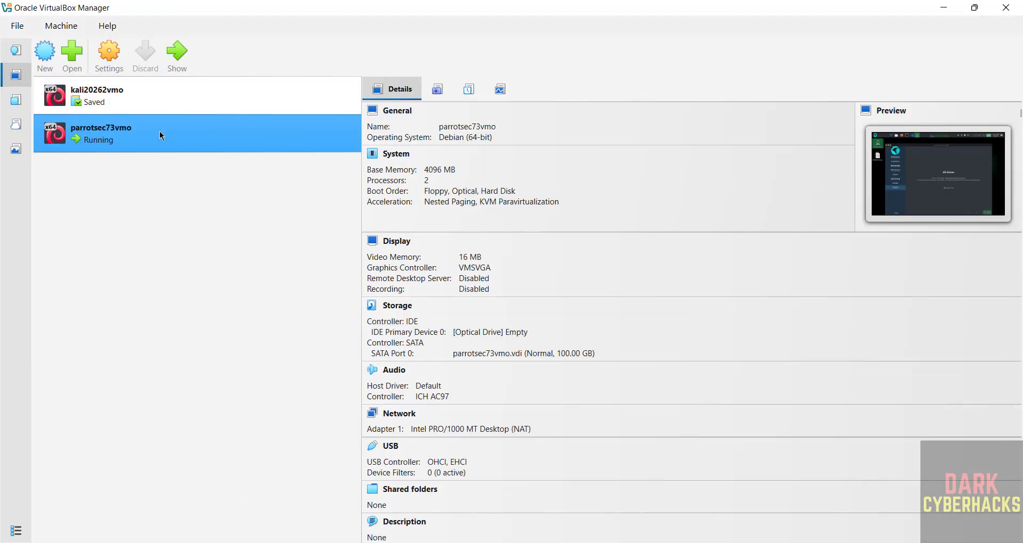
- Reset the parrotsec73vmo VM and log in to the Parrot desktop with the account password
{"action": "right_click", "coordinate": [159, 131]}
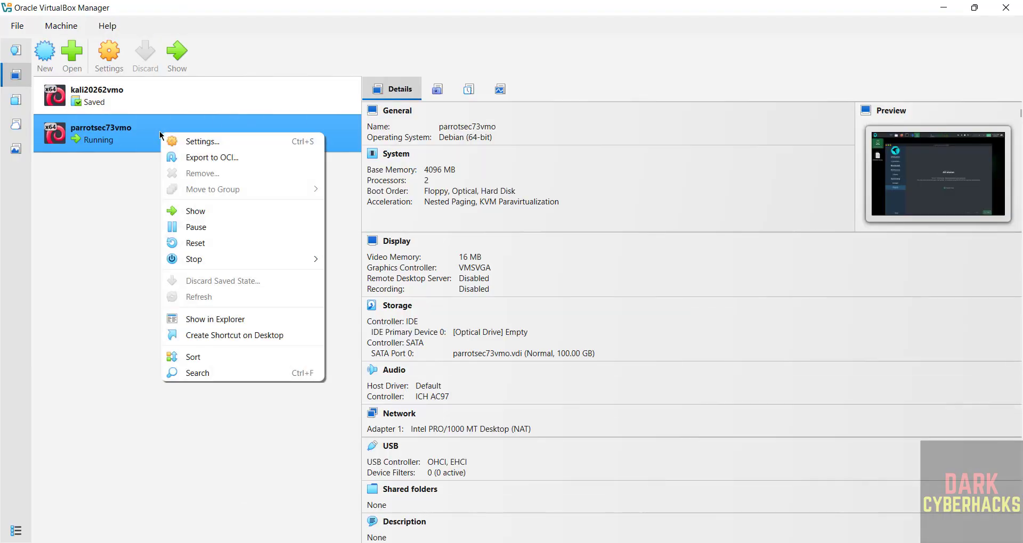
{"action": "left_click", "coordinate": [209, 249]}
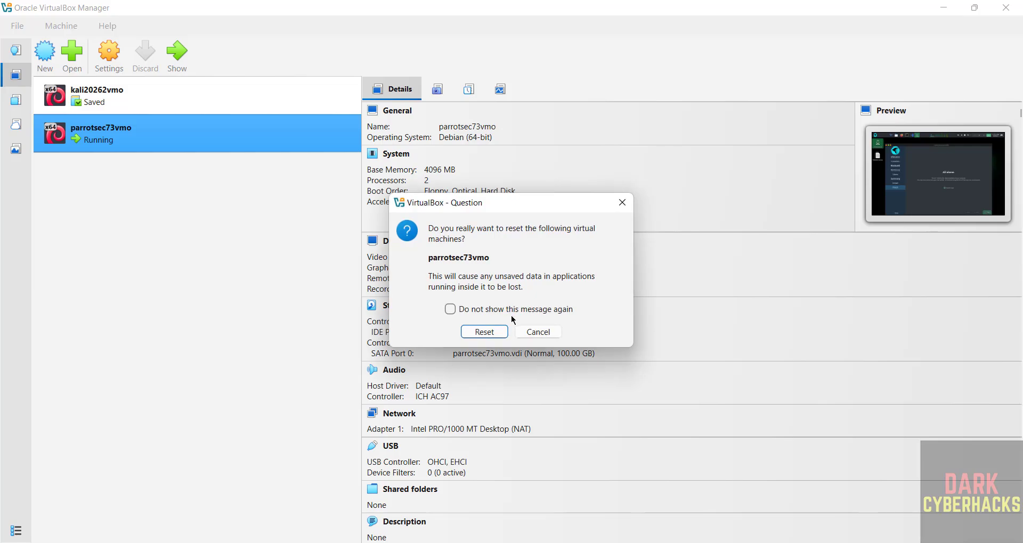
{"action": "left_click", "coordinate": [486, 332]}
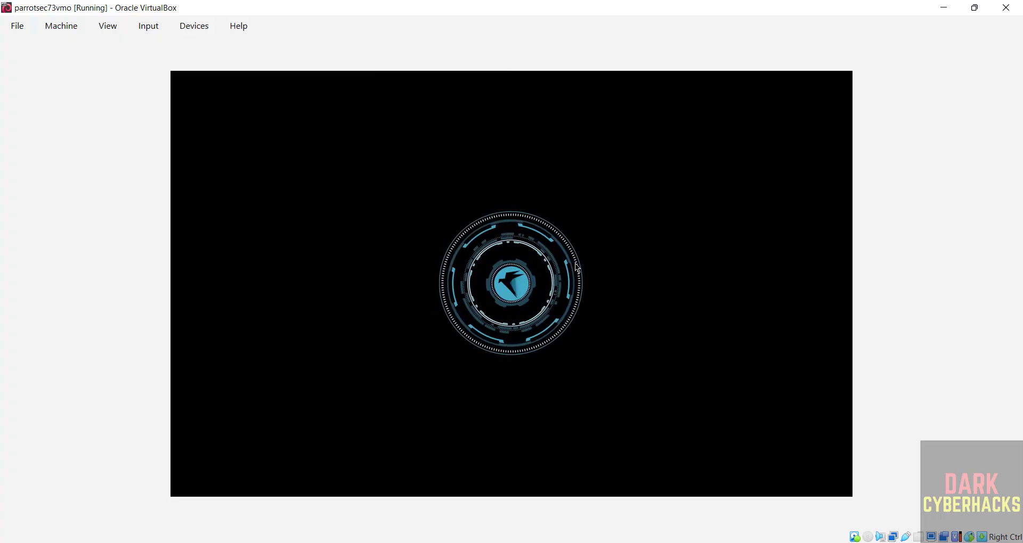
{"action": "type", "text": "***"}
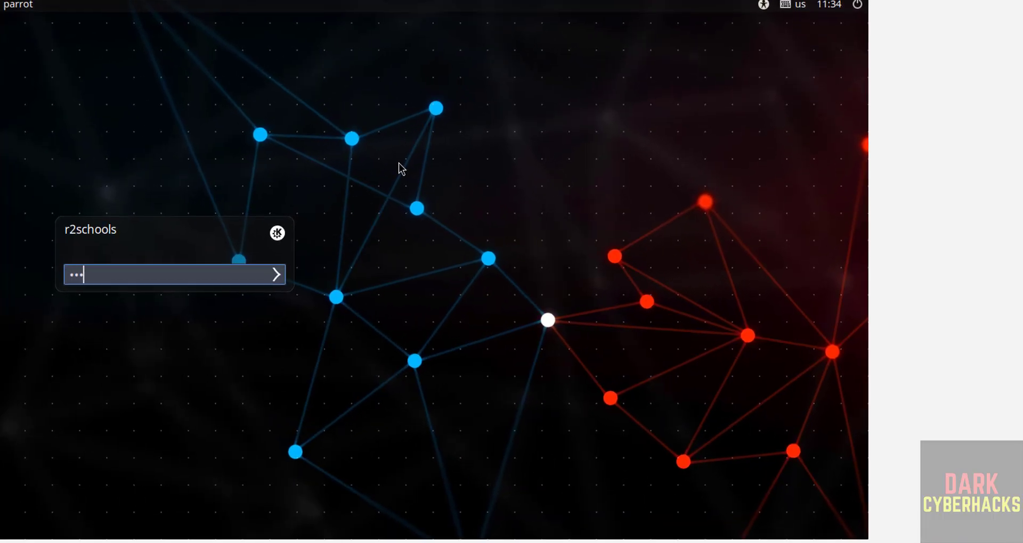
{"action": "type", "text": "******"}
{"action": "key", "text": "Return"}
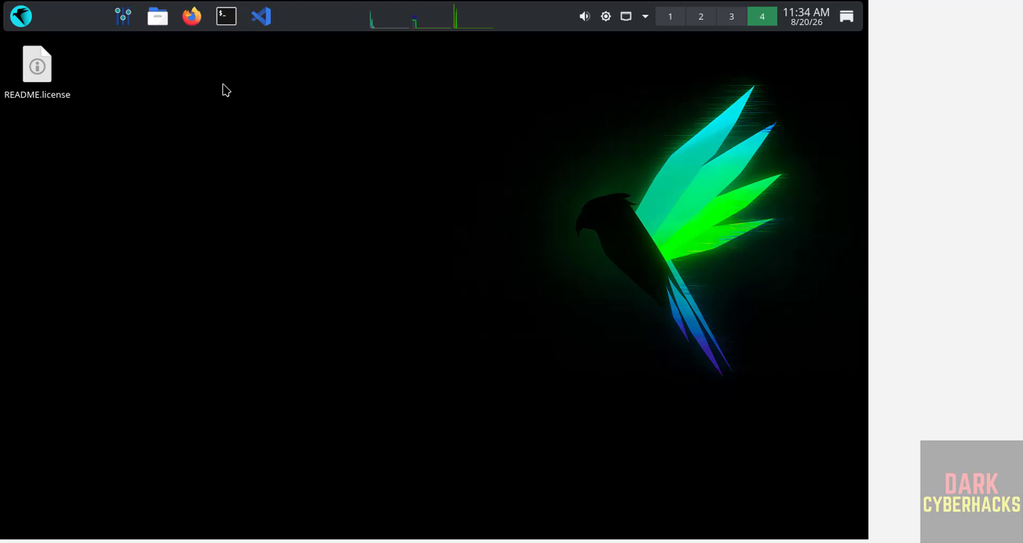
- In a new Konsole, run 'more /etc/os-release' to confirm Parrot 7.3, enlarge the font, and clear
{"action": "left_click", "coordinate": [224, 20]}
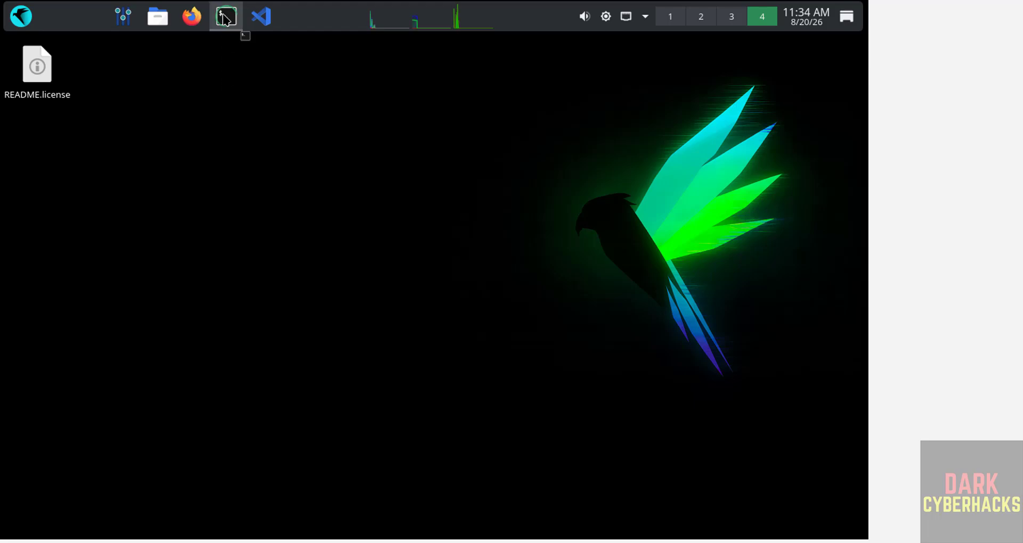
{"action": "type", "text": "more /etc"}
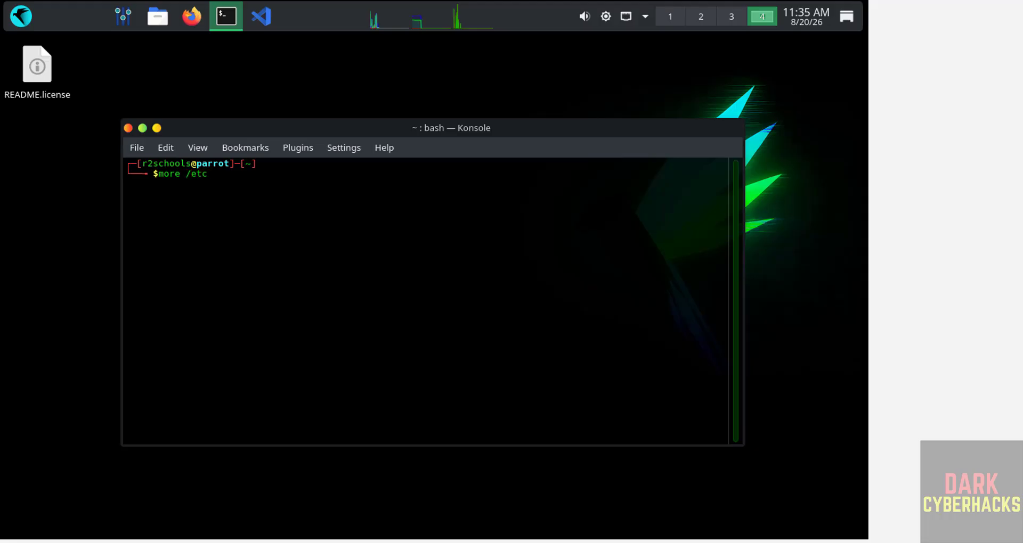
{"action": "type", "text": "/os-release"}
{"action": "key", "text": "Return"}
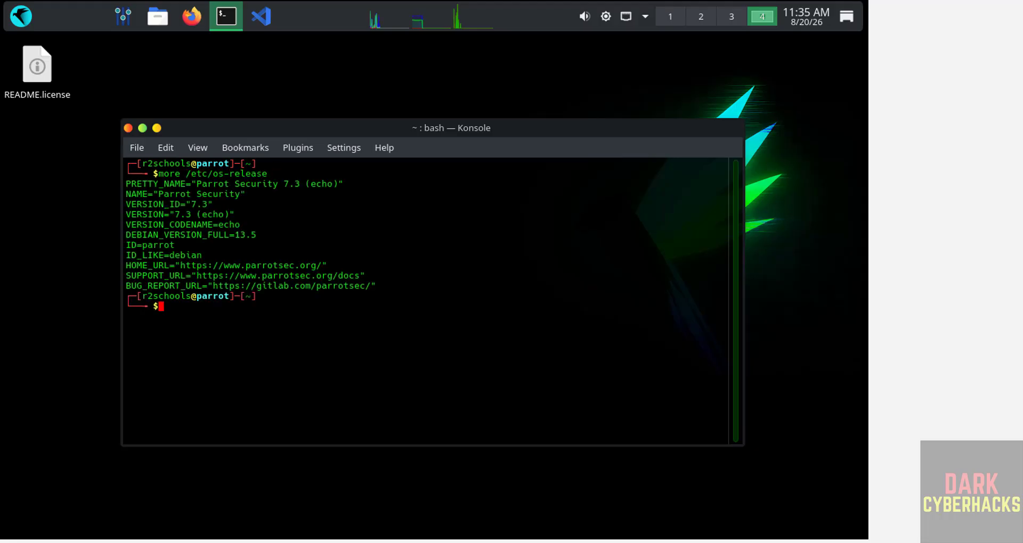
{"action": "key", "text": "ctrl+plus"}
{"action": "key", "text": "ctrl+plus"}
{"action": "key", "text": "ctrl+plus"}
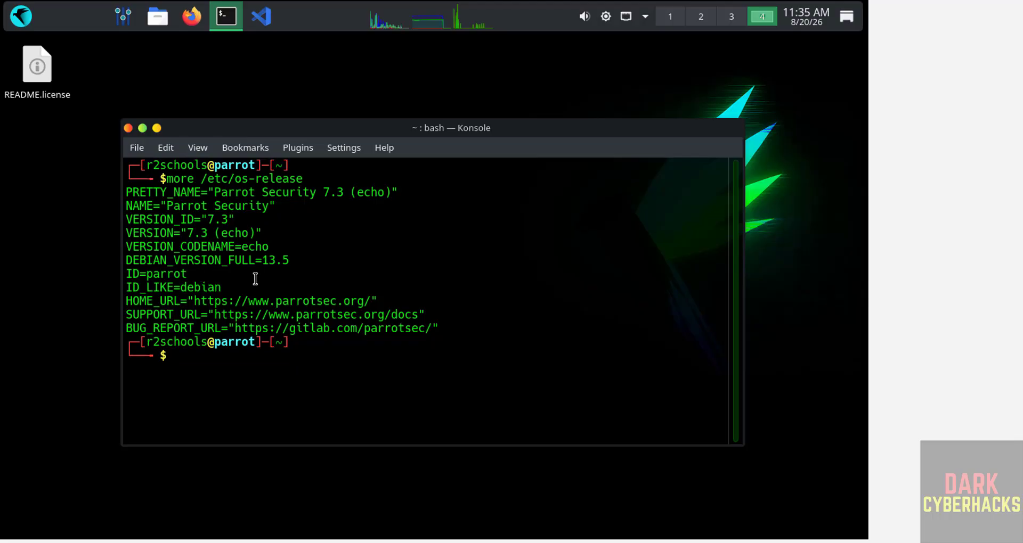
{"action": "key", "text": "ctrl+l"}
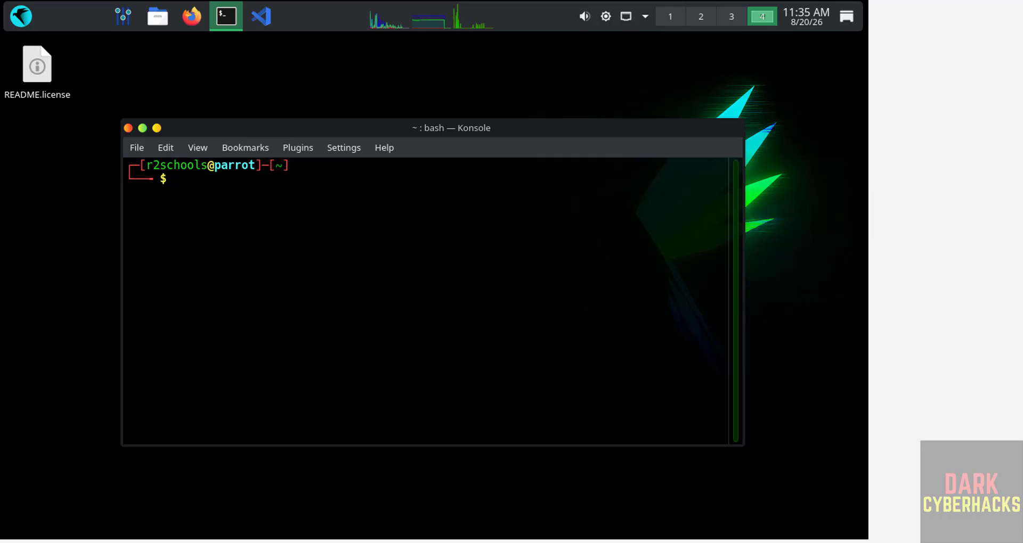
- Run 'sudo apt update && sudo apt upgrade' and authenticate with the sudo password
{"action": "type", "text": "sudo apt update && su"}
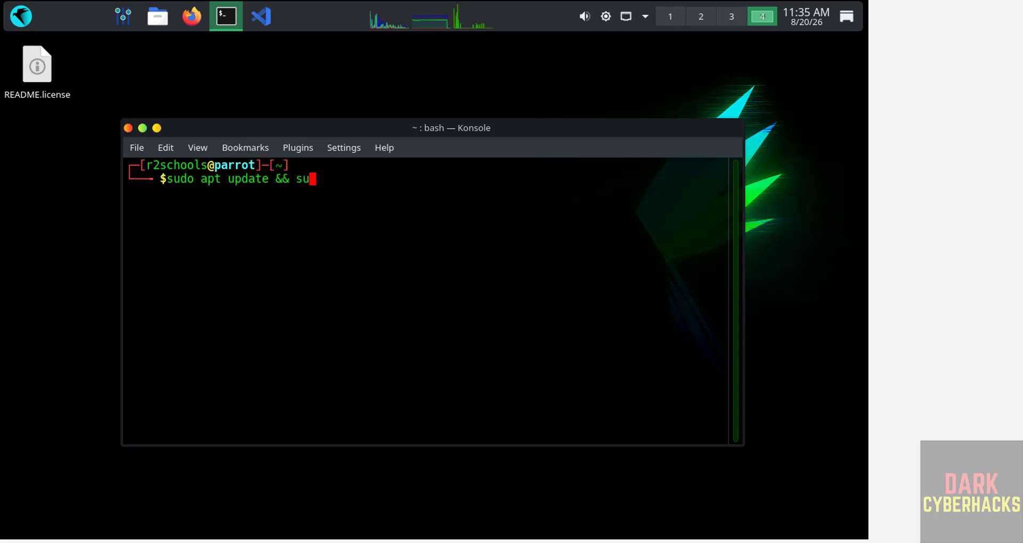
{"action": "type", "text": "do apt upgrade"}
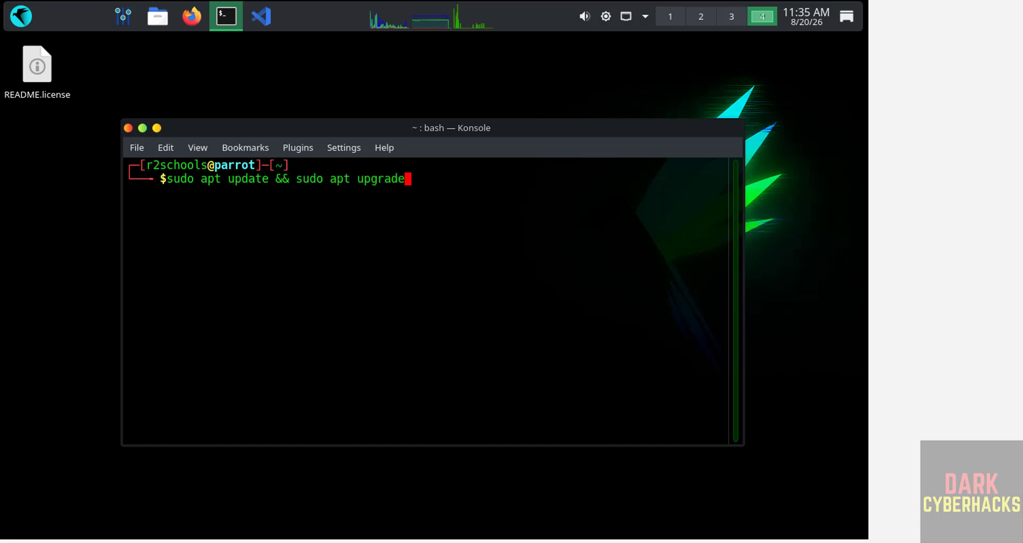
{"action": "key", "text": "Return"}
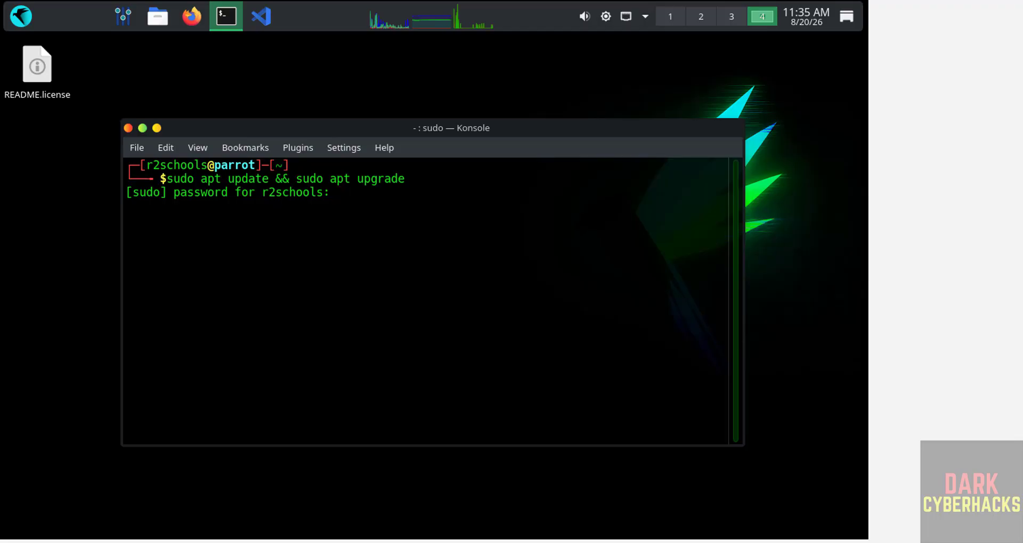
{"action": "key", "text": "Return"}
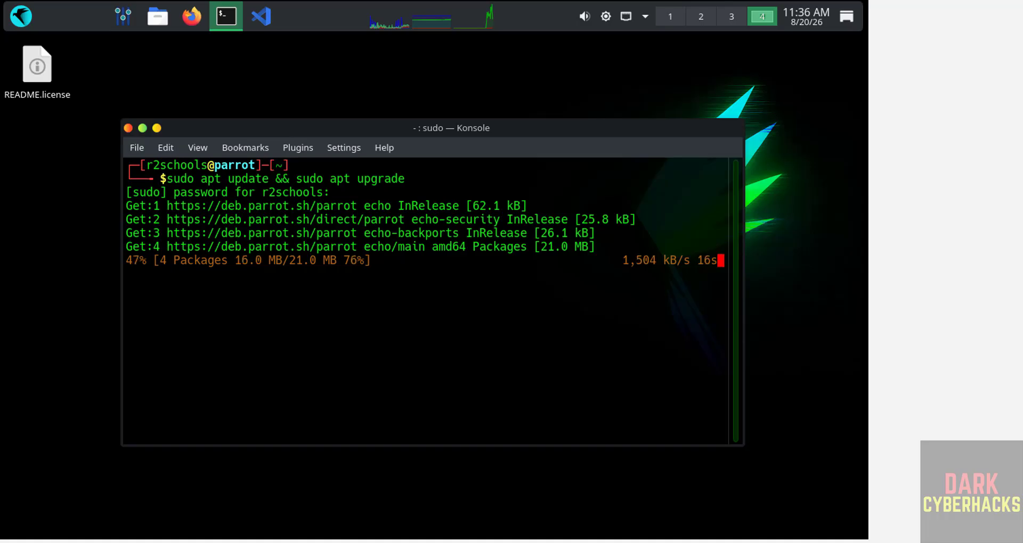
{"action": "left_click", "coordinate": [22, 13]}
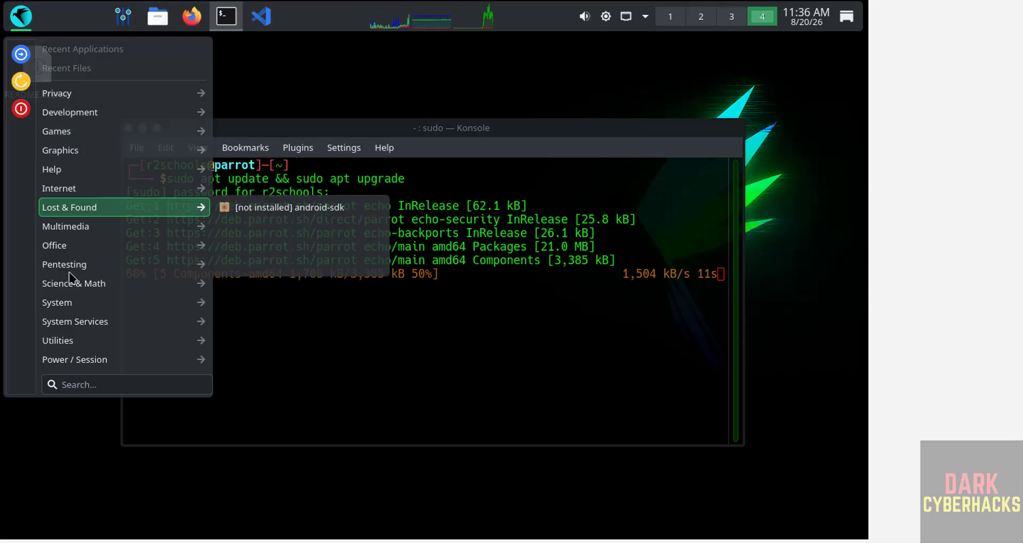
- Browse the Pentesting Vulnerability Analysis and Web Application Analysis submenus, then close the menu
{"action": "mouse_move", "coordinate": [70, 273]}
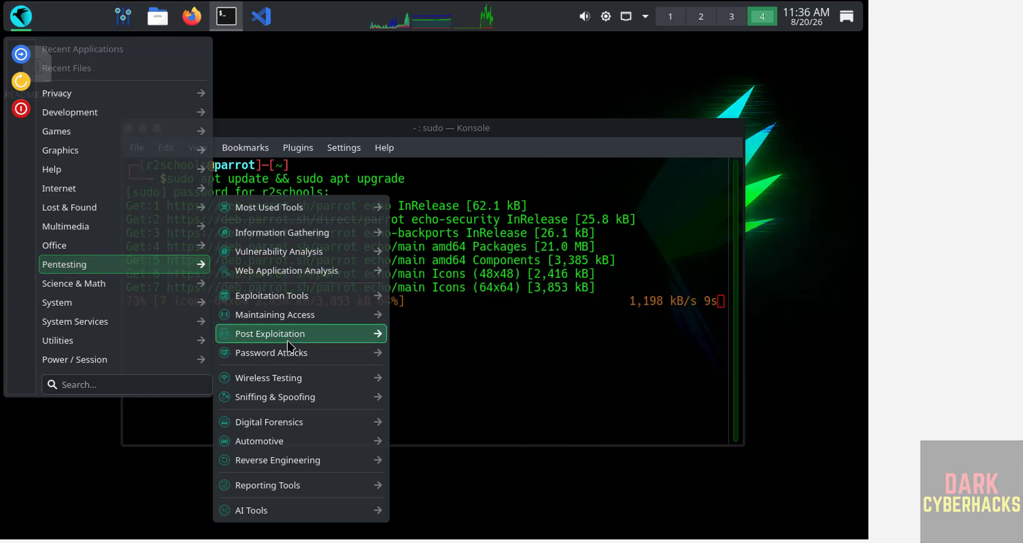
{"action": "mouse_move", "coordinate": [295, 300]}
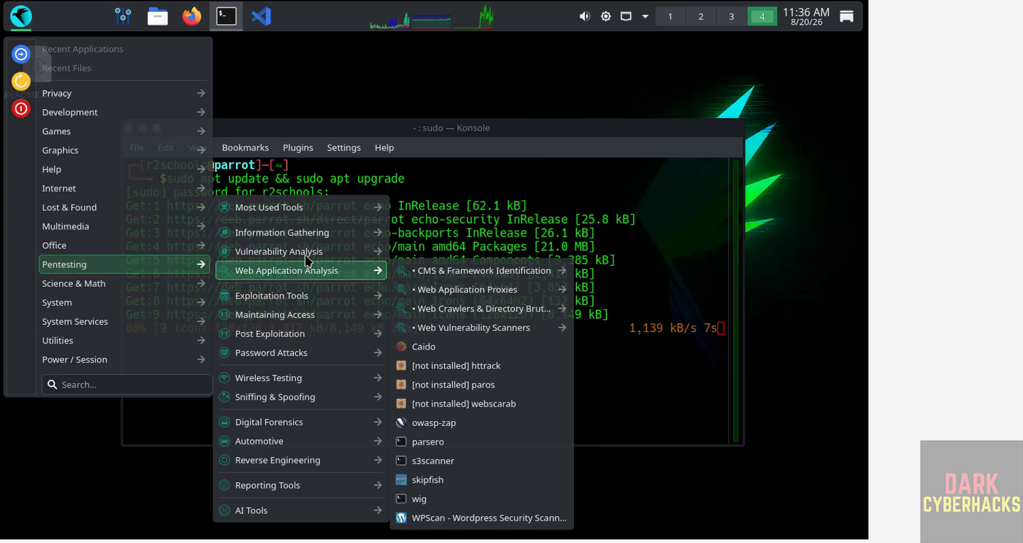
{"action": "mouse_move", "coordinate": [307, 253]}
{"action": "mouse_move", "coordinate": [458, 256]}
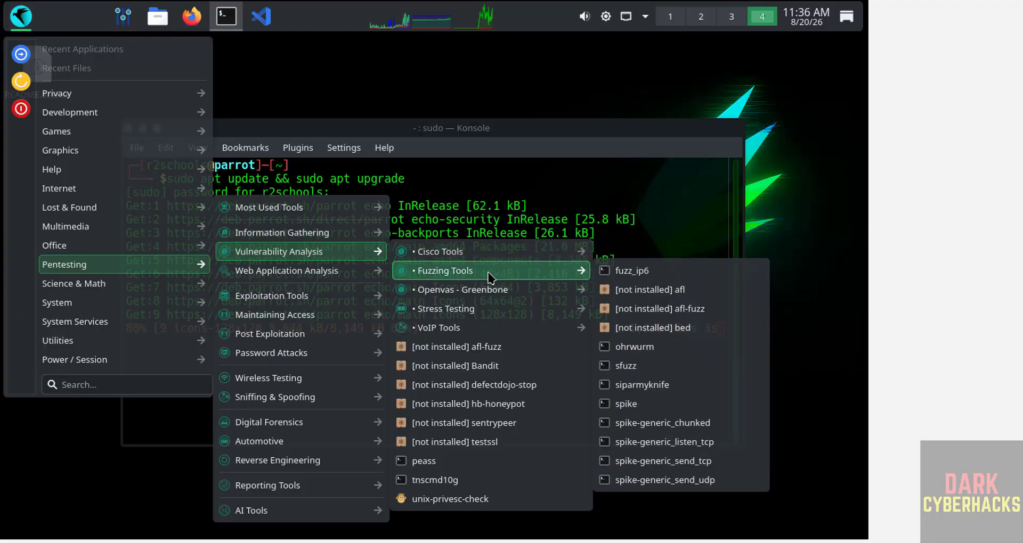
{"action": "left_click", "coordinate": [432, 143]}
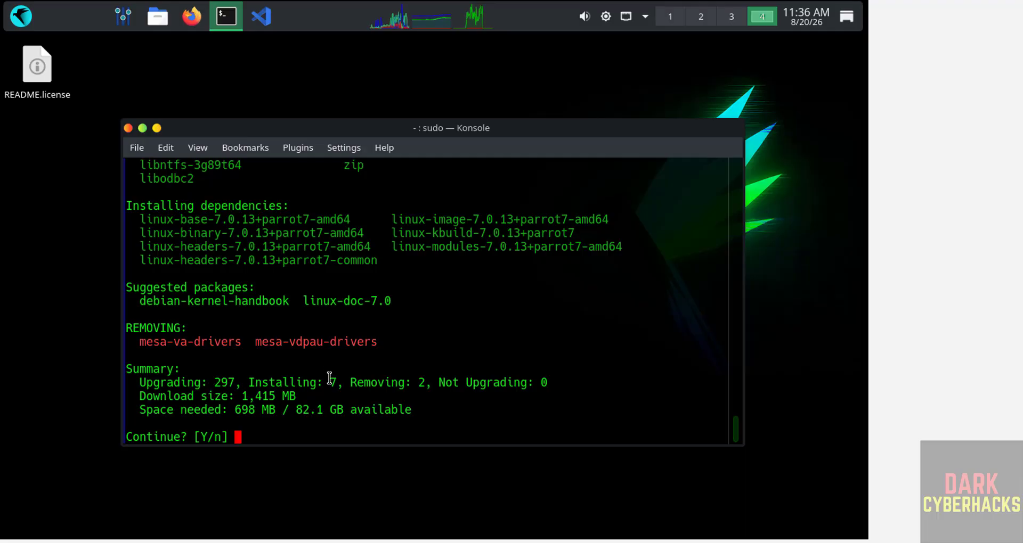
- Answer 'y' at the Continue prompt to start downloading the 297 upgrades
{"action": "type", "text": "y"}
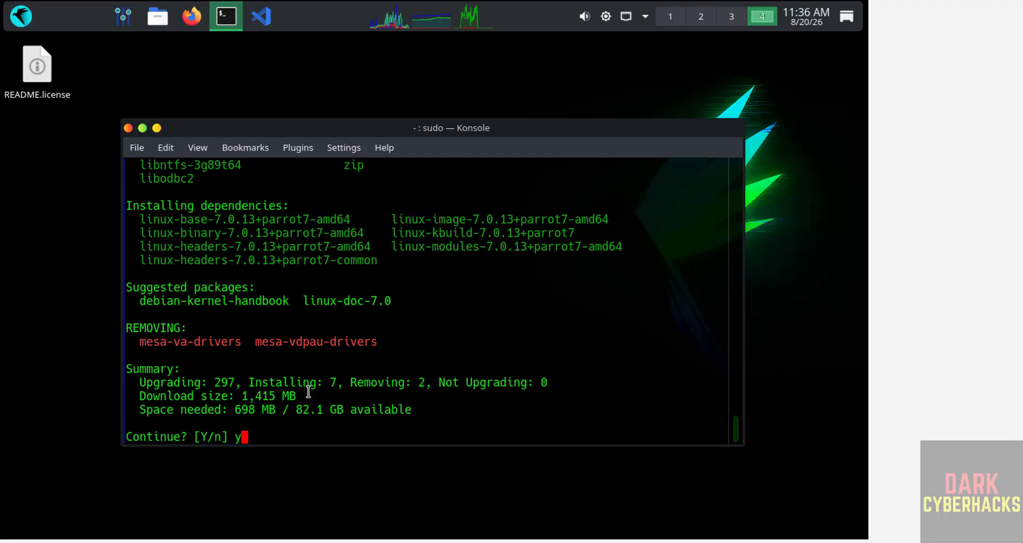
{"action": "key", "text": "Return"}
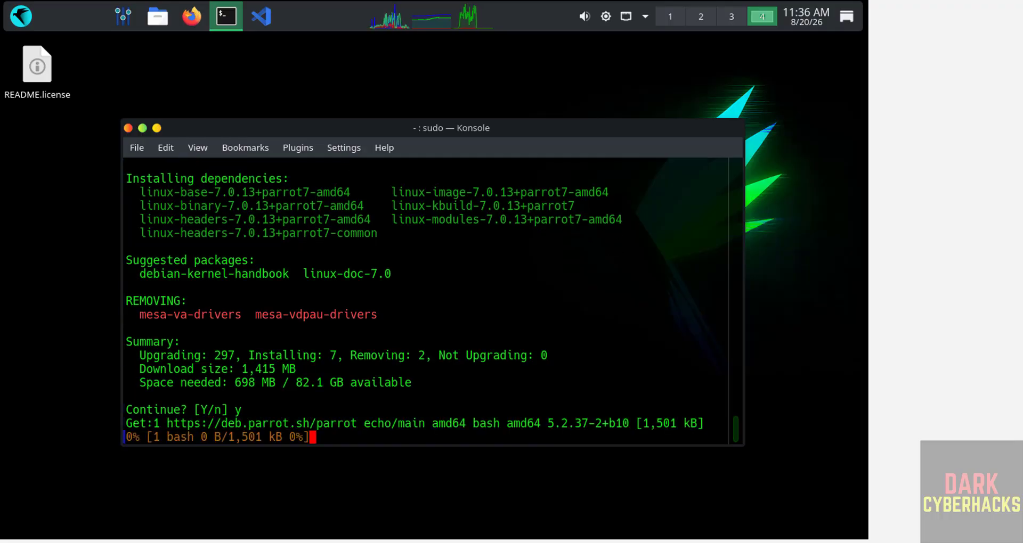